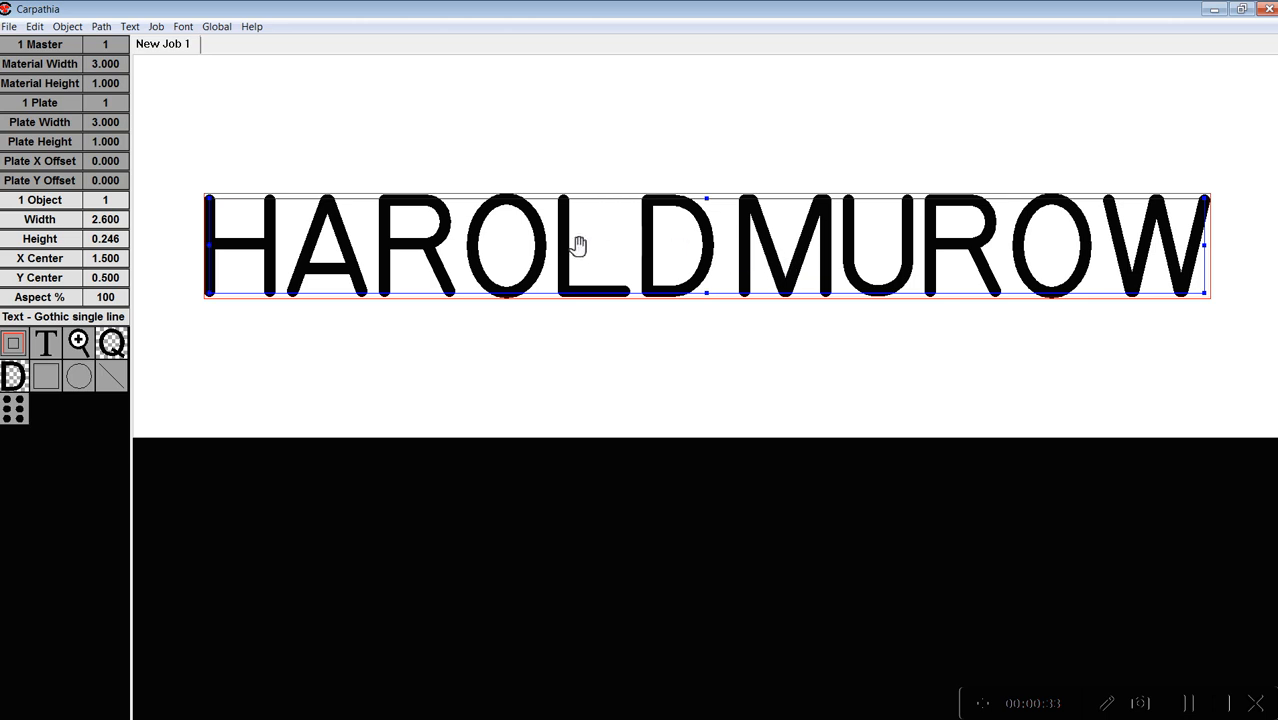
# Step: Open the Font Editor for the selected Gothic single line text and enable kerning table editing
pyautogui.click(183, 28)
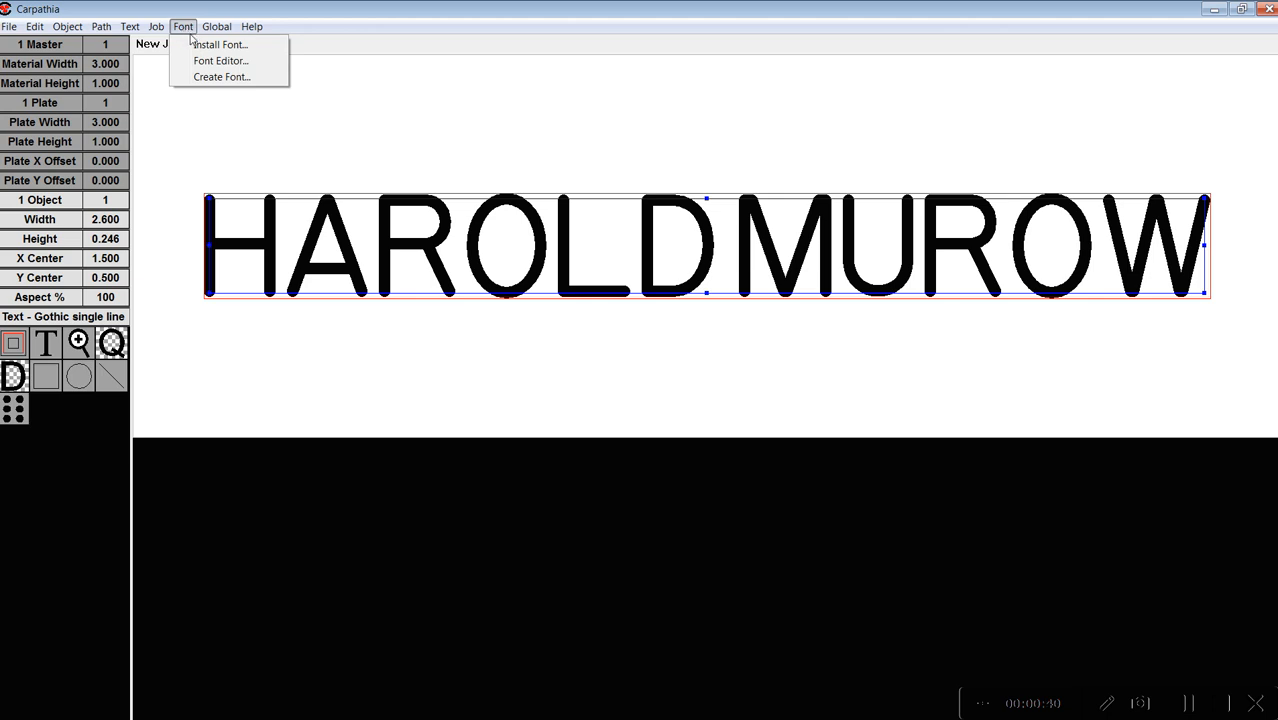
pyautogui.click(220, 61)
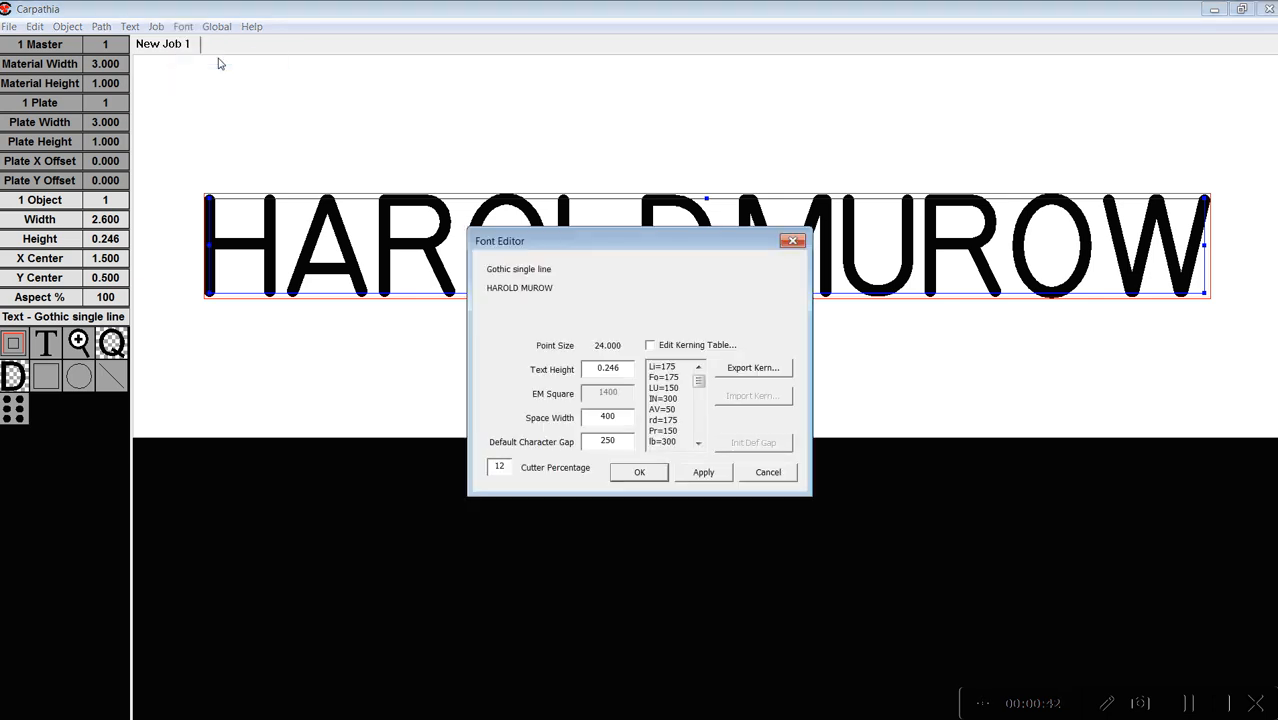
pyautogui.click(652, 346)
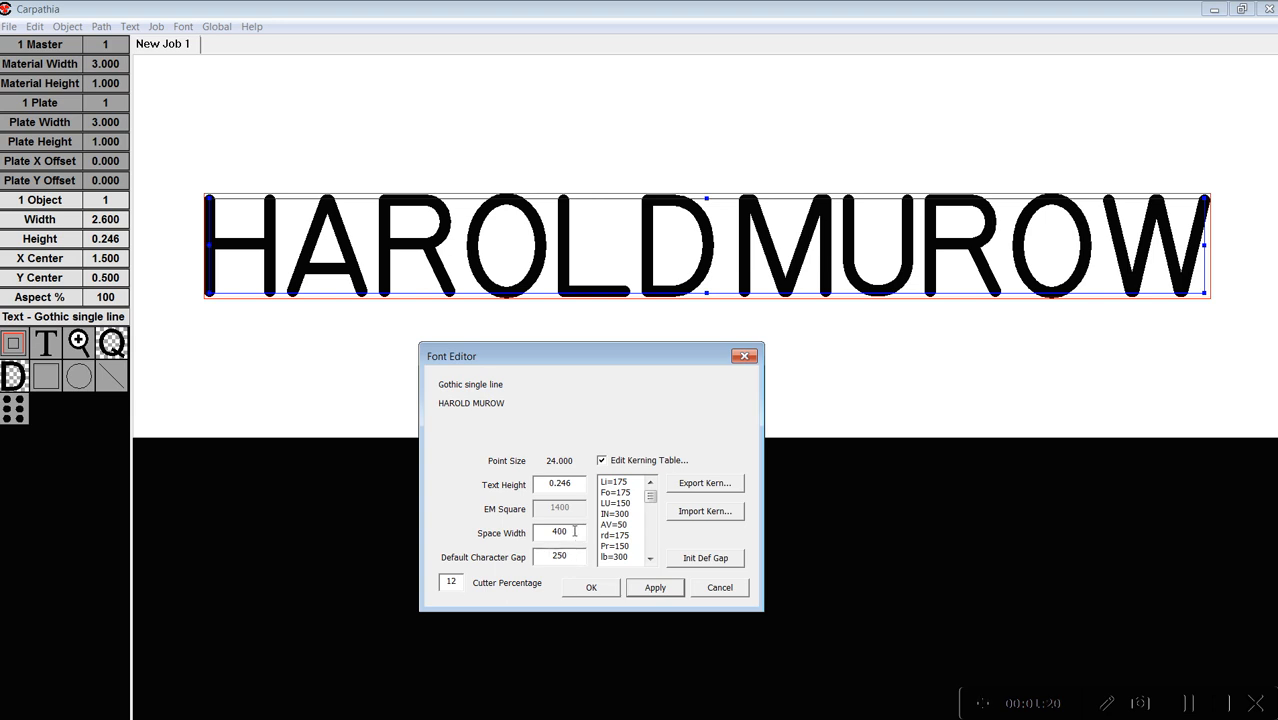
# Step: Set the font's space width to 500 and apply it to the text
pyautogui.doubleClick(569, 532)
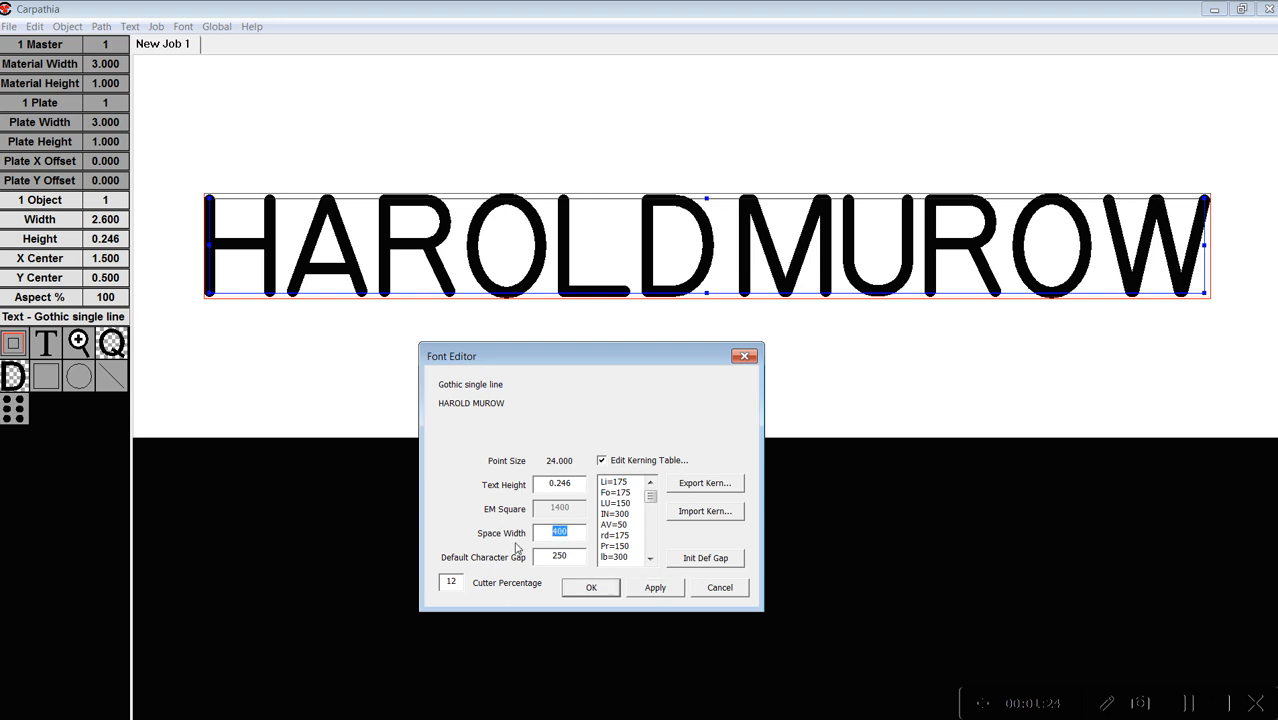
pyautogui.write('500')
pyautogui.click(656, 589)
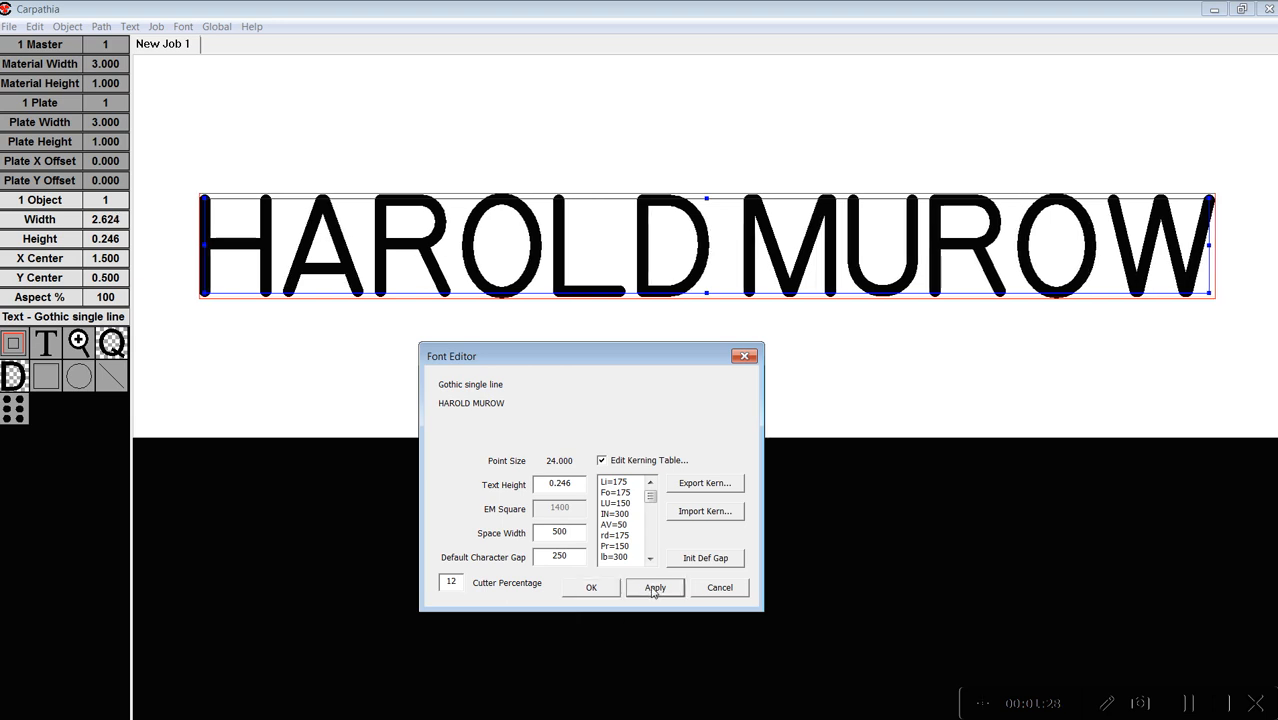
# Step: Set the font's space width to 700 and apply it to the text
pyautogui.doubleClick(557, 533)
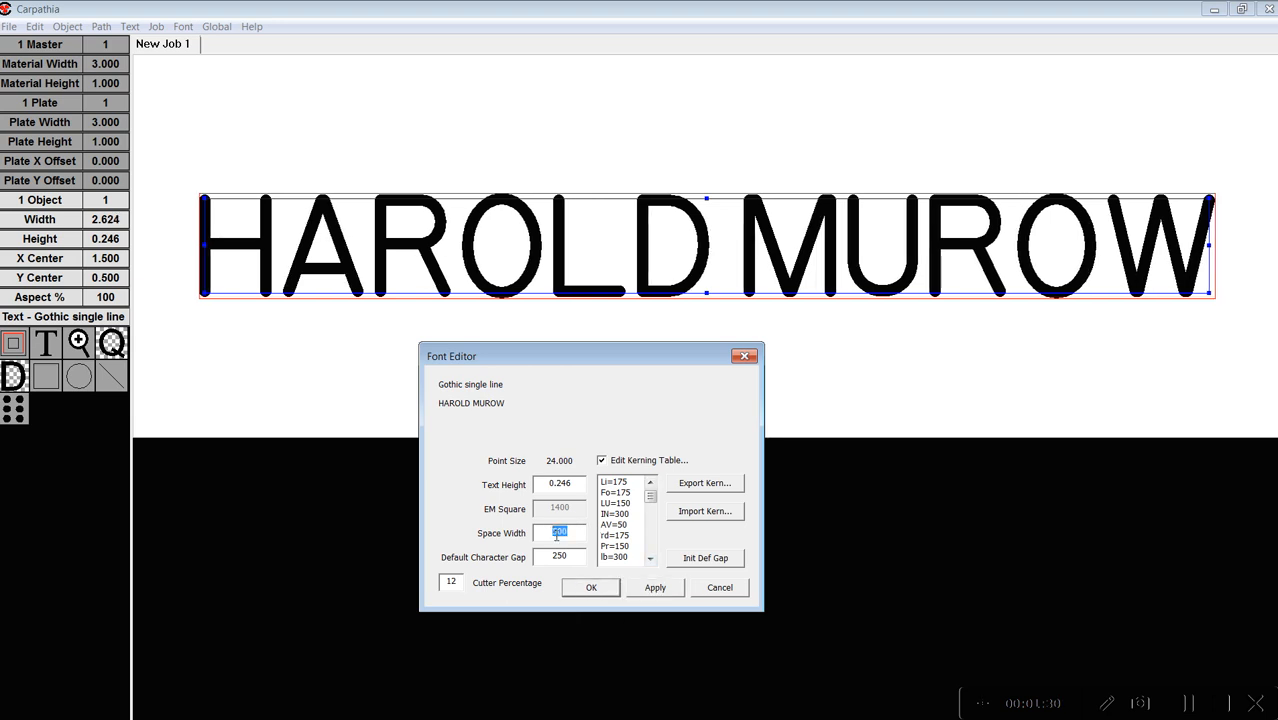
pyautogui.write('700')
pyautogui.click(674, 590)
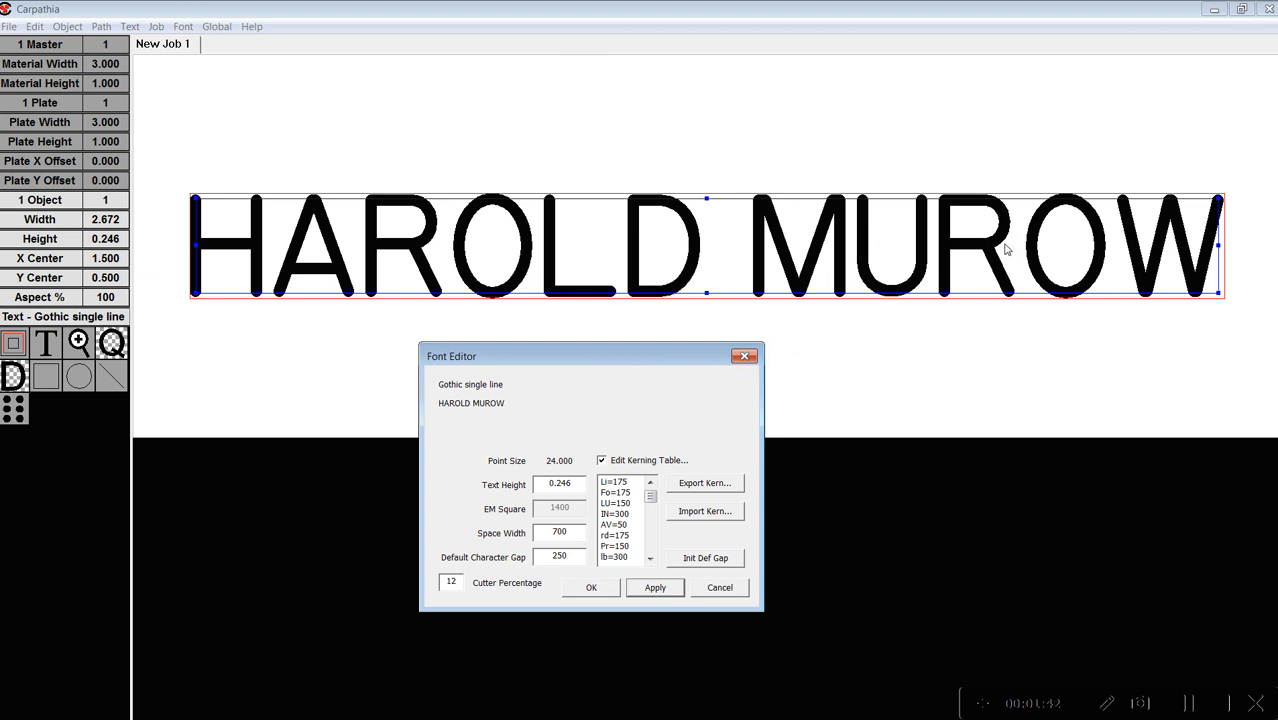
# Step: Add the kerning pair RO=200 below the Li entry in the kerning table and apply it
pyautogui.click(634, 482)
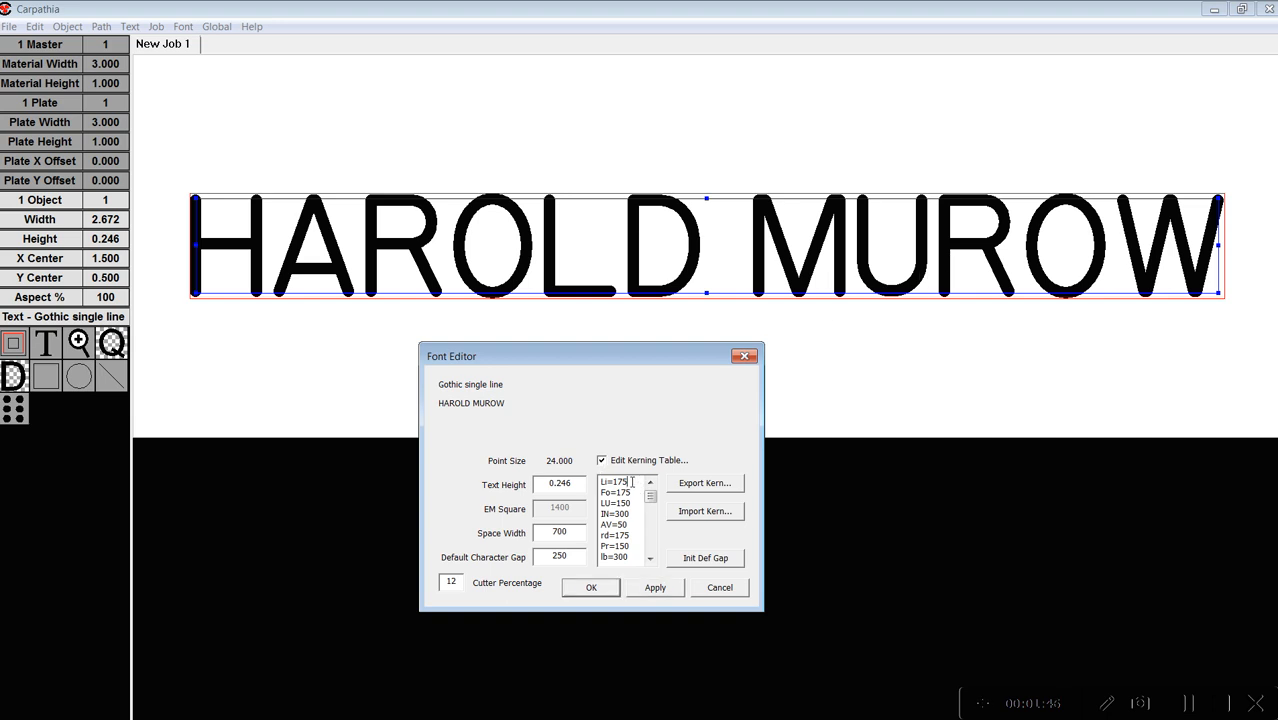
pyautogui.press('Return')
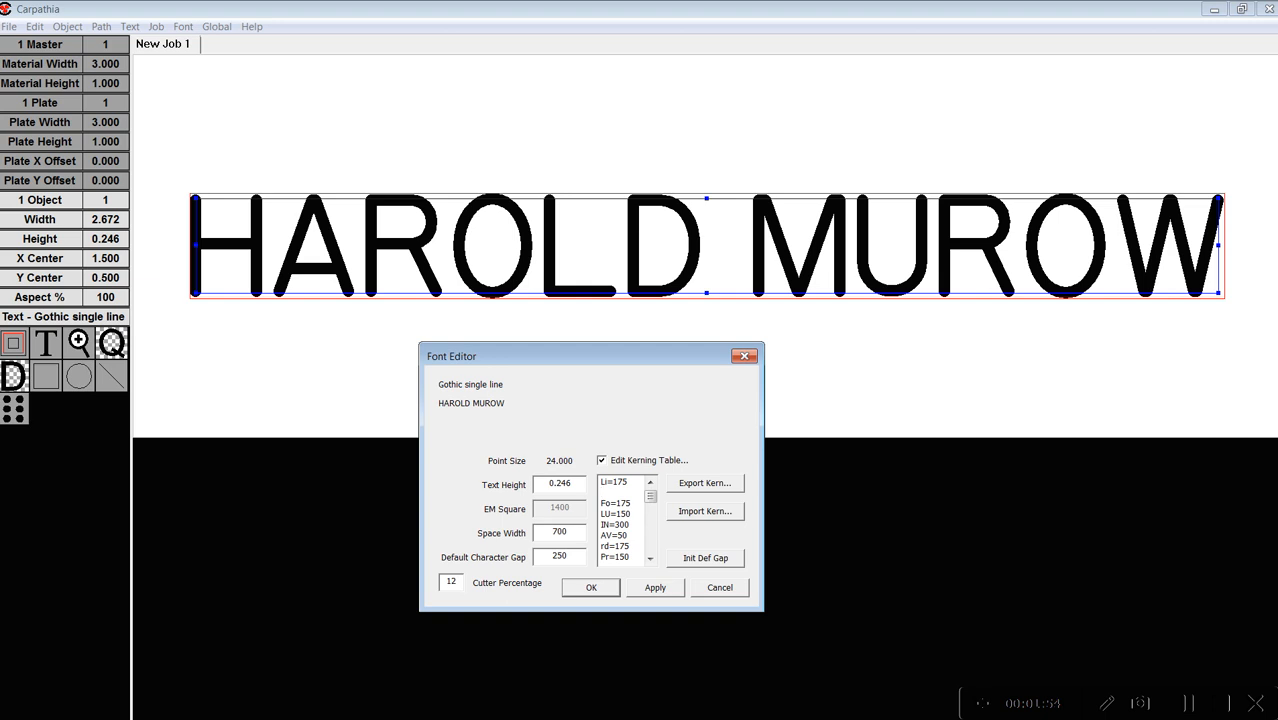
pyautogui.press('BackSpace')
pyautogui.write('RO=')
pyautogui.write('200')
pyautogui.click(655, 588)
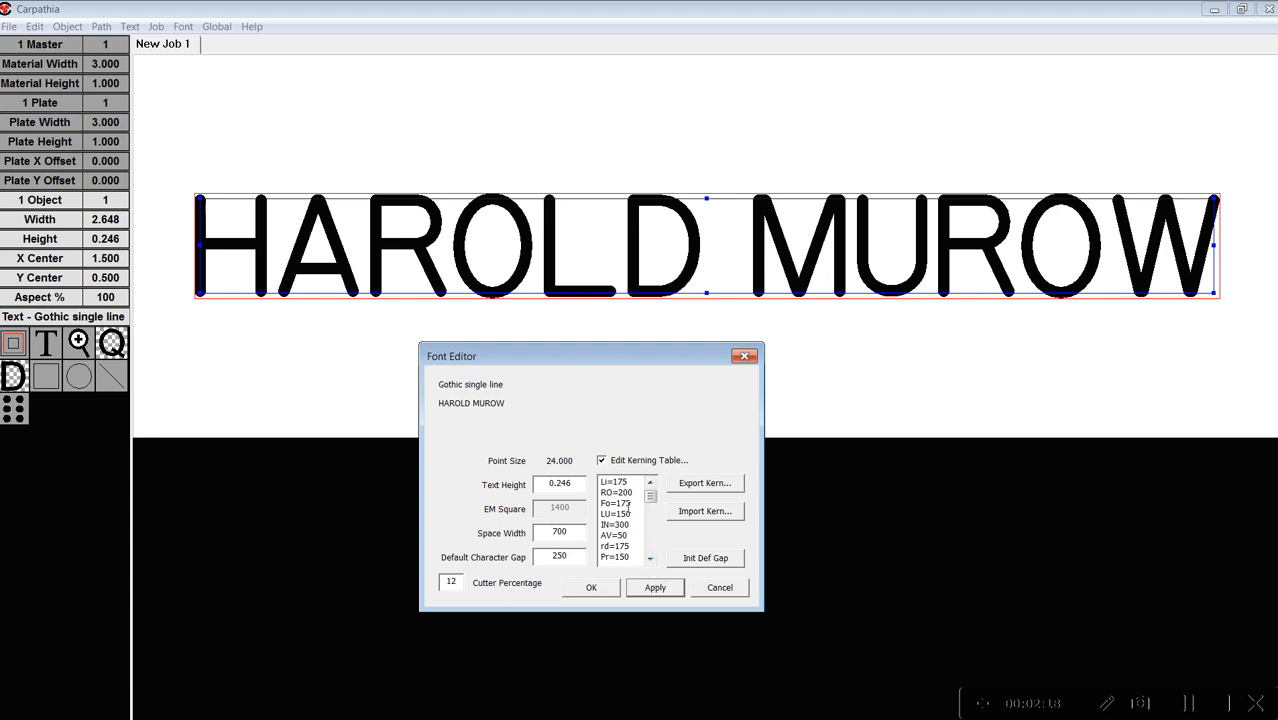
# Step: Set the RO kerning pair to 150 and apply the tighter spacing
pyautogui.moveTo(632, 492); pyautogui.dragTo(620, 498)
pyautogui.write('150')
pyautogui.click(637, 590)
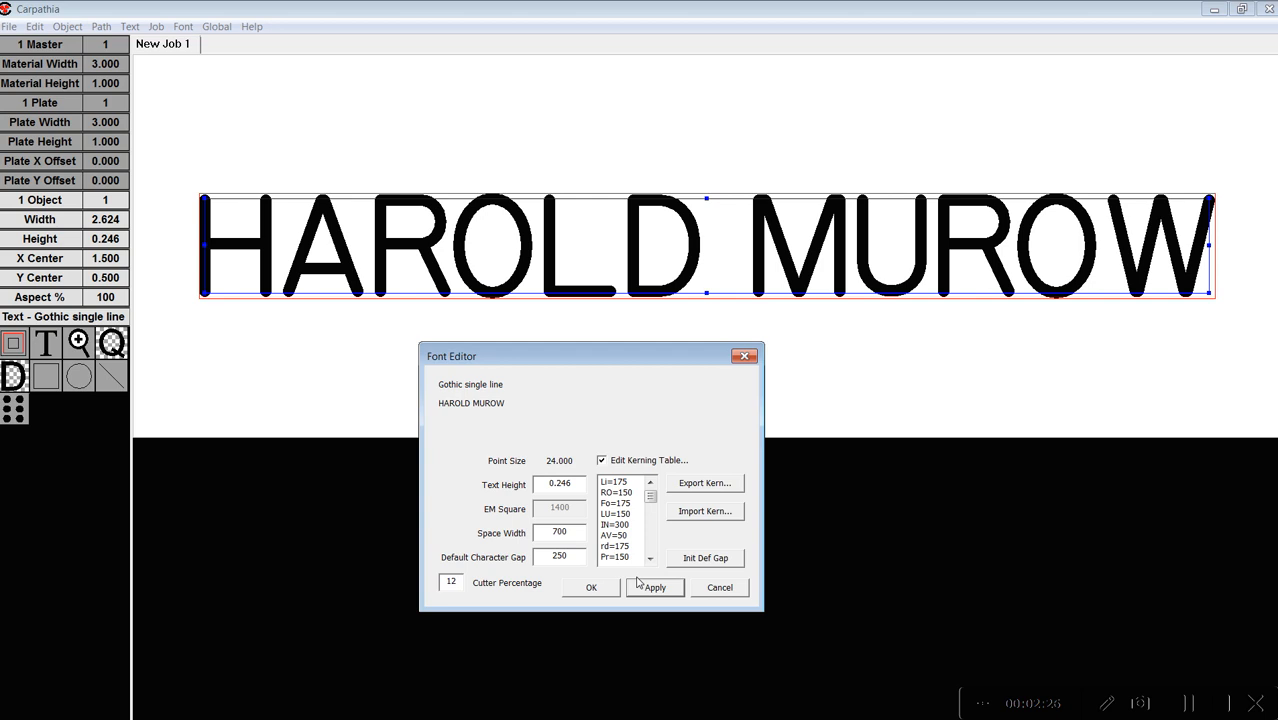
# Step: Add the kerning pair OW=150 below the Li entry in the kerning table and apply it
pyautogui.click(633, 484)
pyautogui.press('Return')
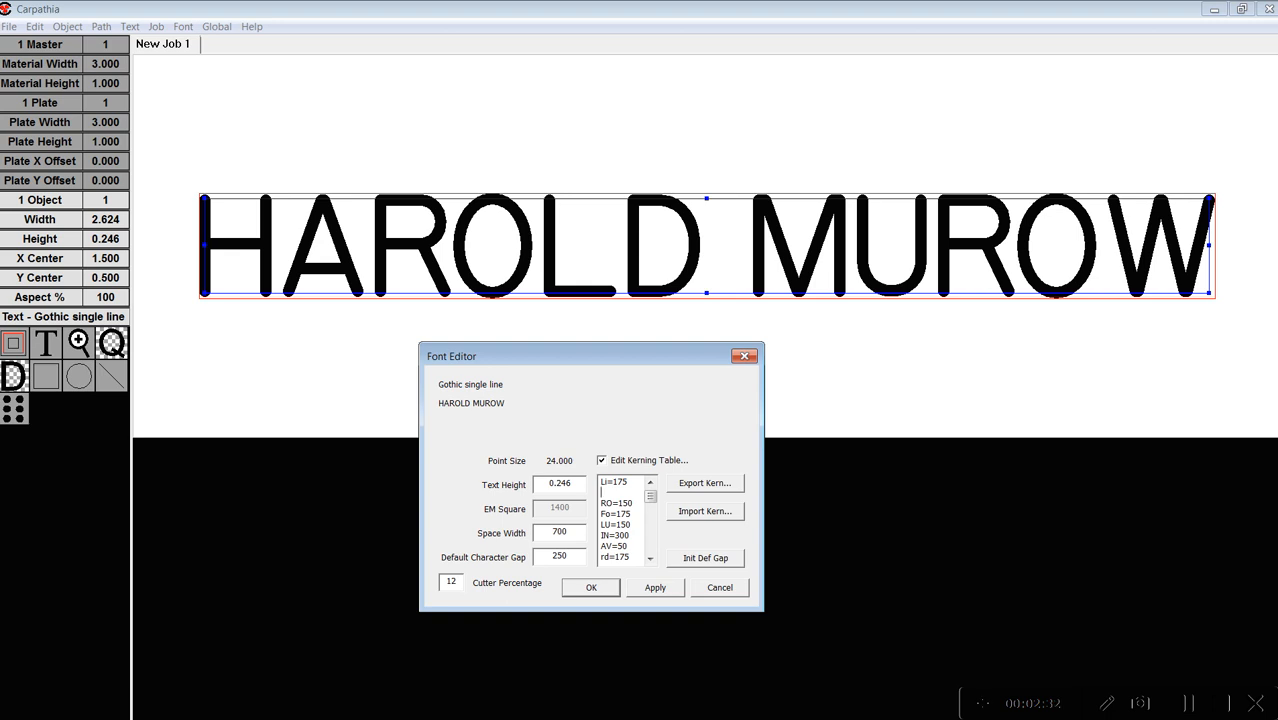
pyautogui.write('OW=150')
pyautogui.click(655, 589)
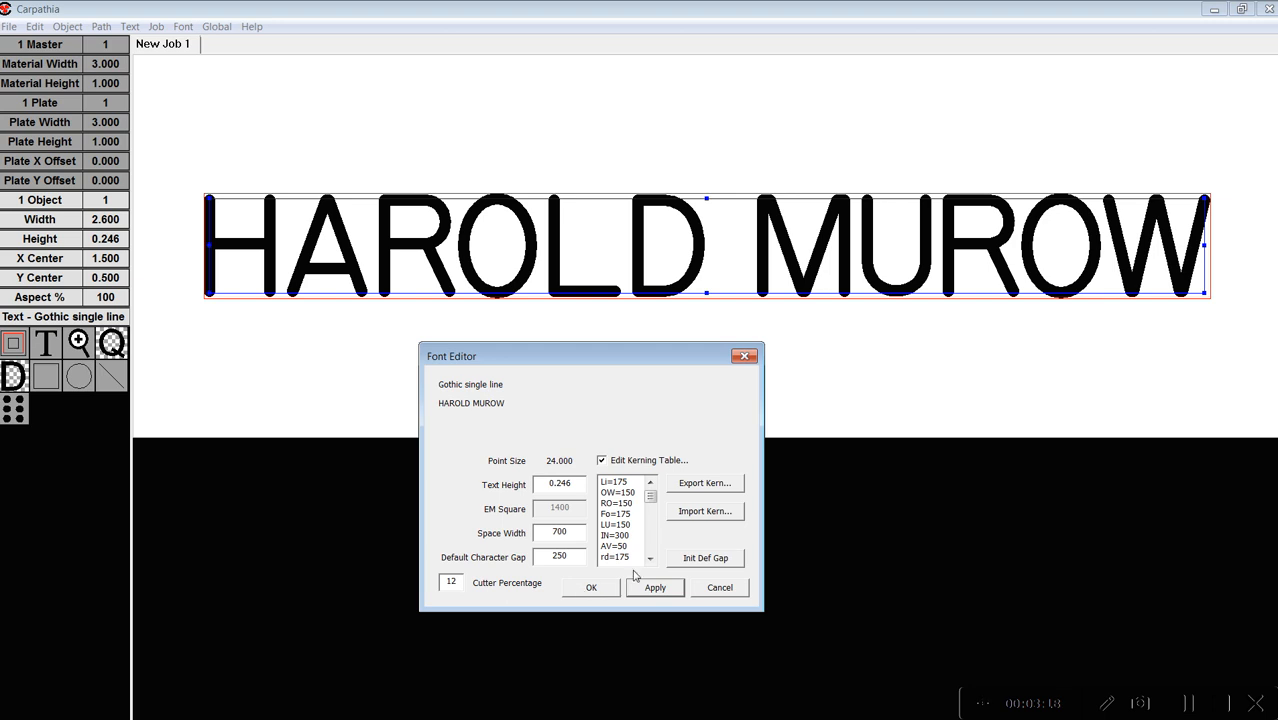
# Step: Export the kerning table to Wardco > fonts > CFOs > Kerning tables, replacing the existing Gothic single line.krn
pyautogui.click(699, 490)
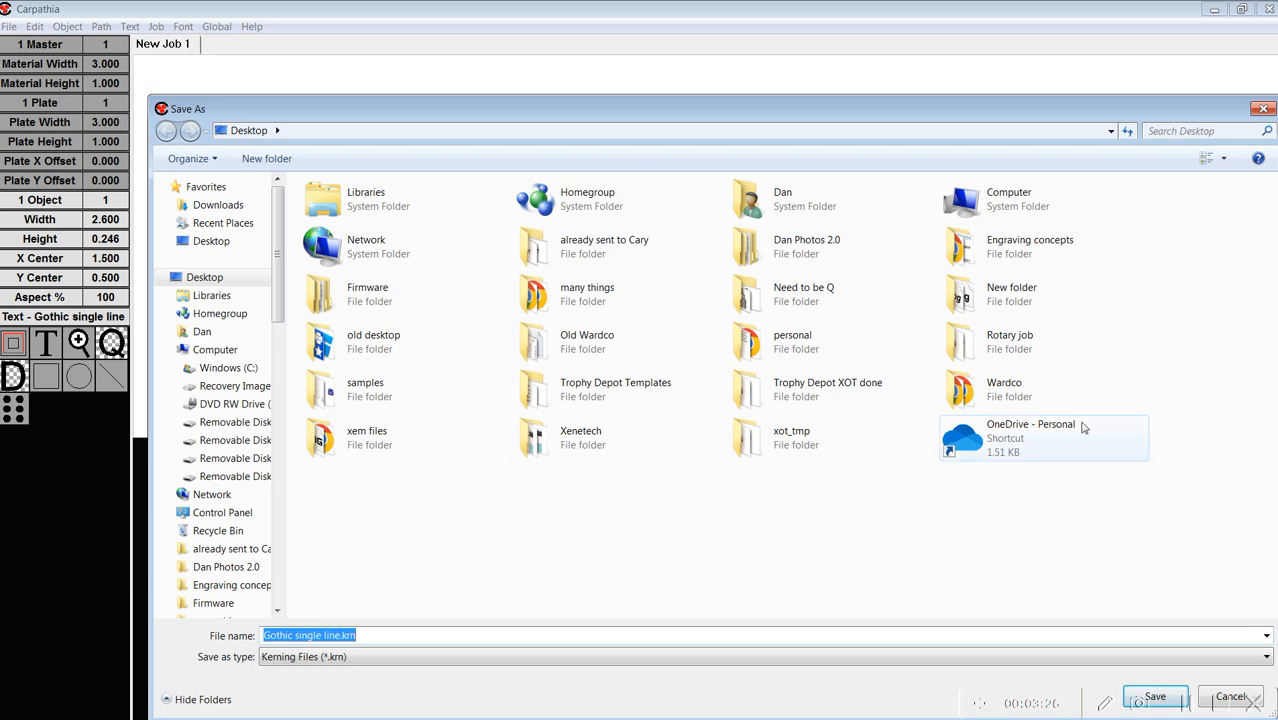
pyautogui.doubleClick(1015, 391)
pyautogui.click(375, 216)
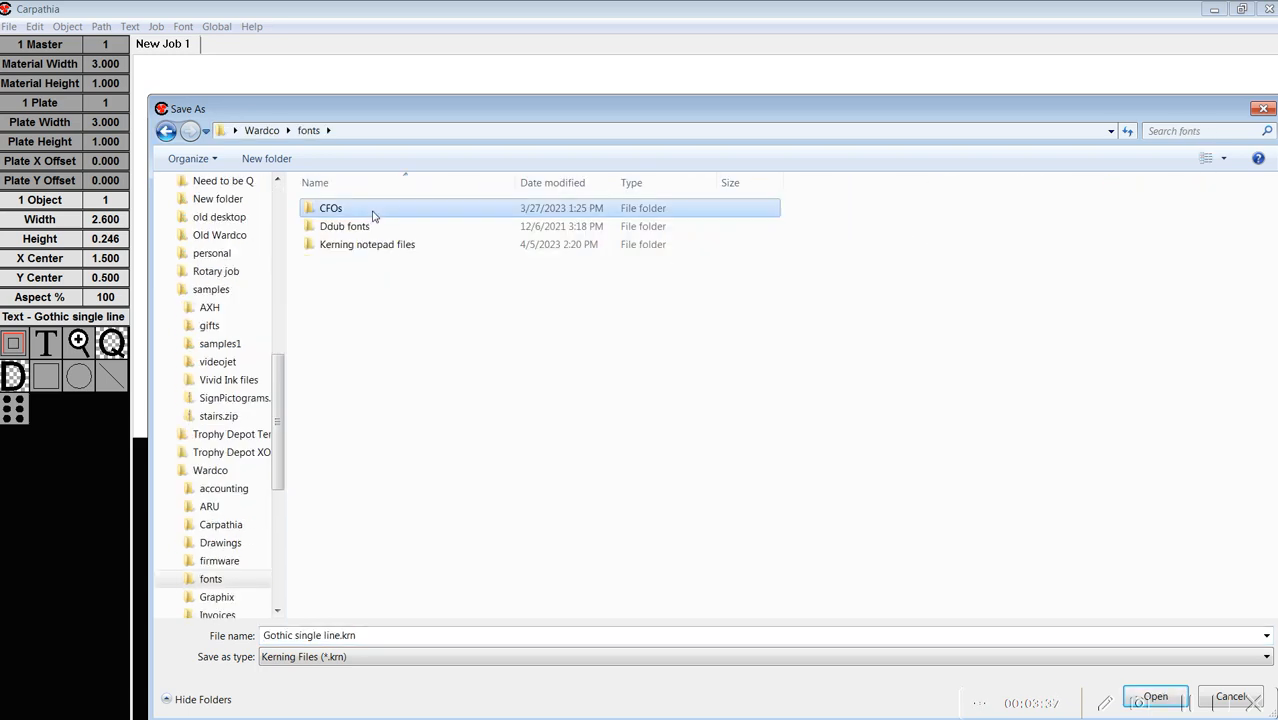
pyautogui.doubleClick(373, 216)
pyautogui.doubleClick(374, 210)
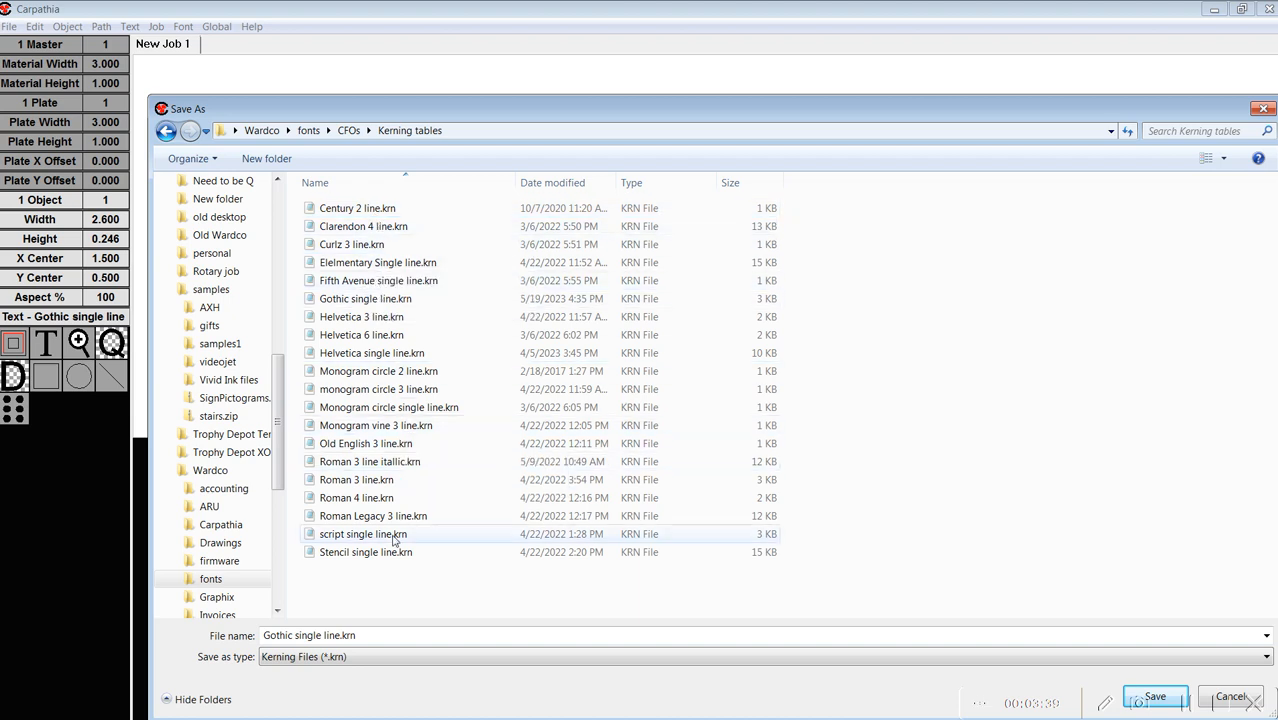
pyautogui.click(386, 299)
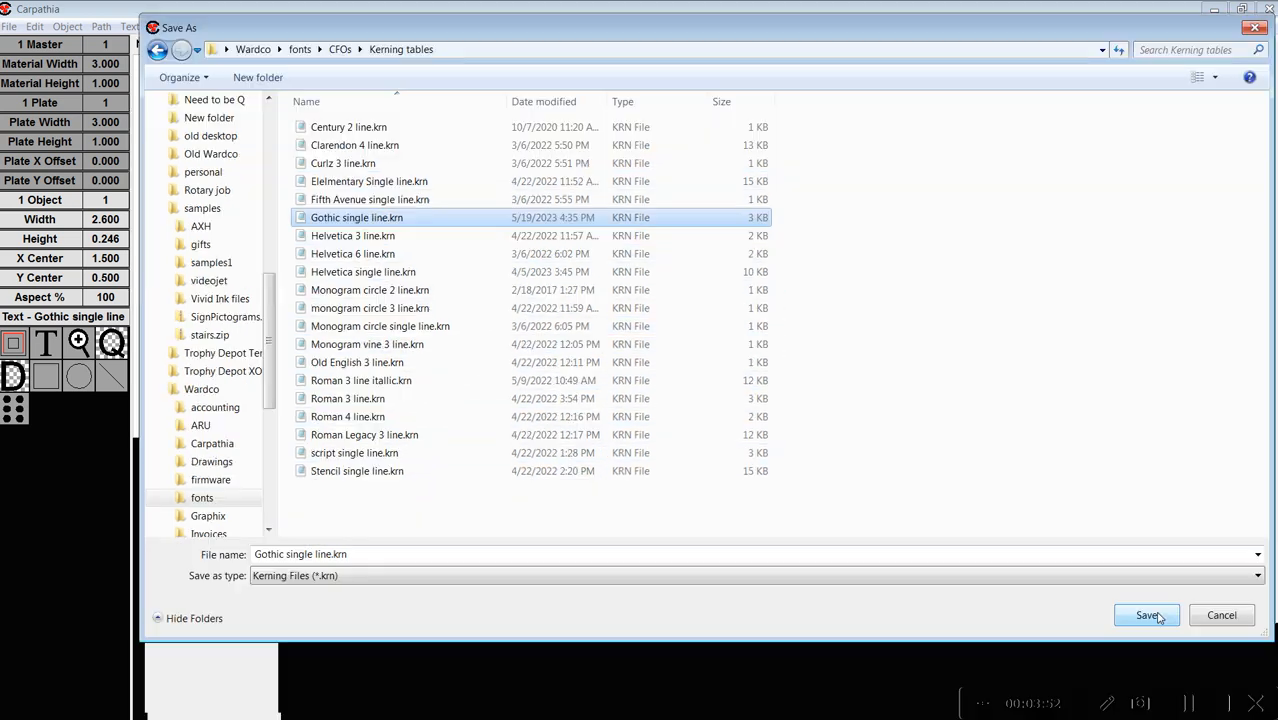
pyautogui.click(1150, 615)
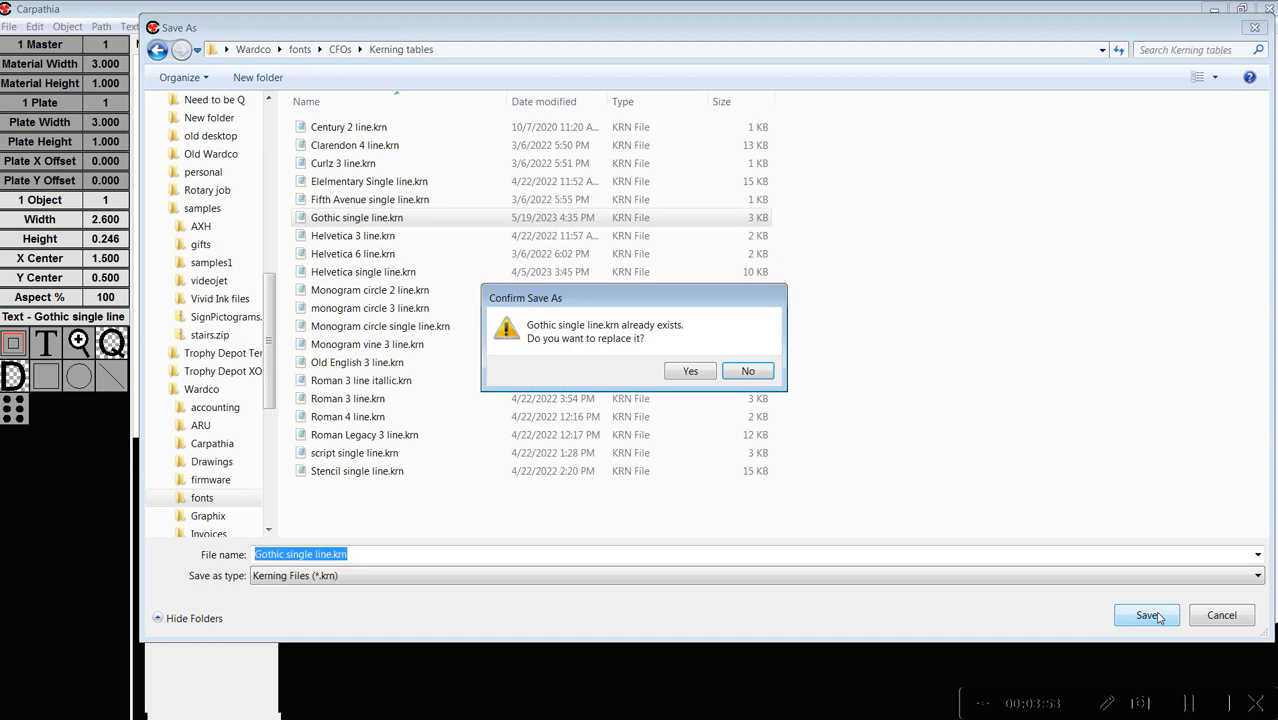
pyautogui.click(698, 371)
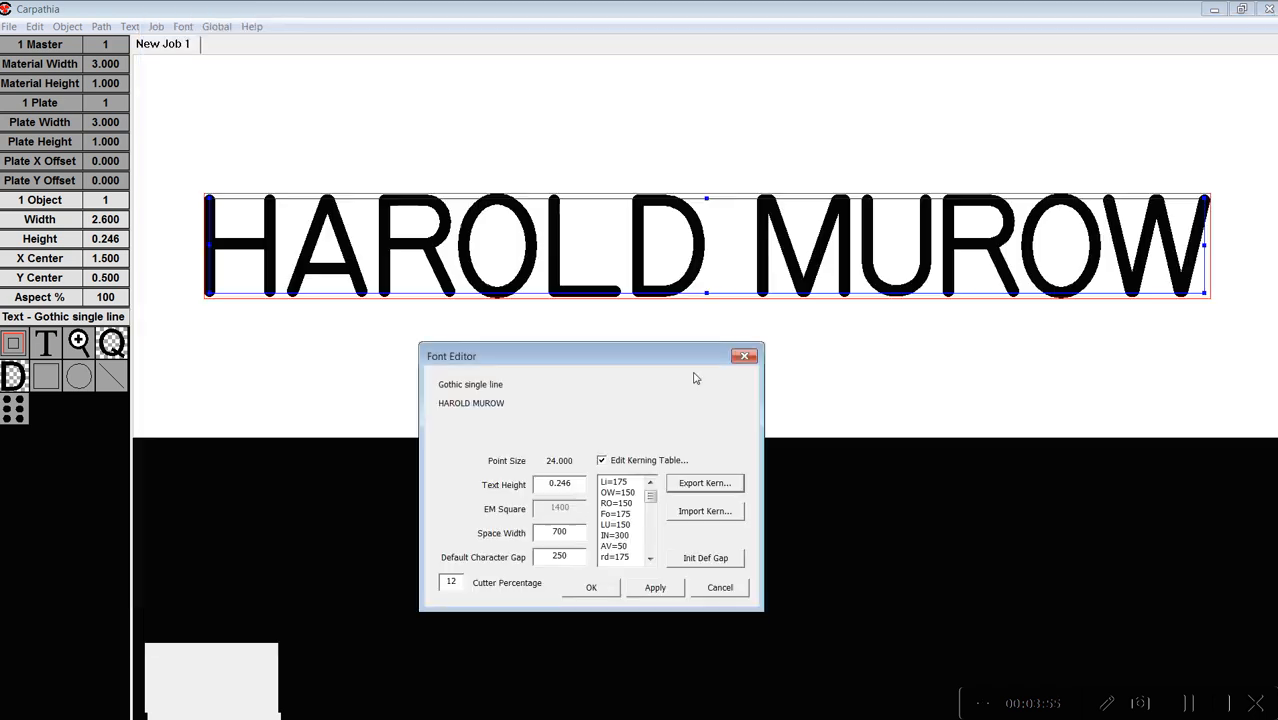
# Step: Start a kerning import and browse to C: > ProgramData > One Small Step > Carpathia > Fonts > Kerning Tables
pyautogui.click(684, 517)
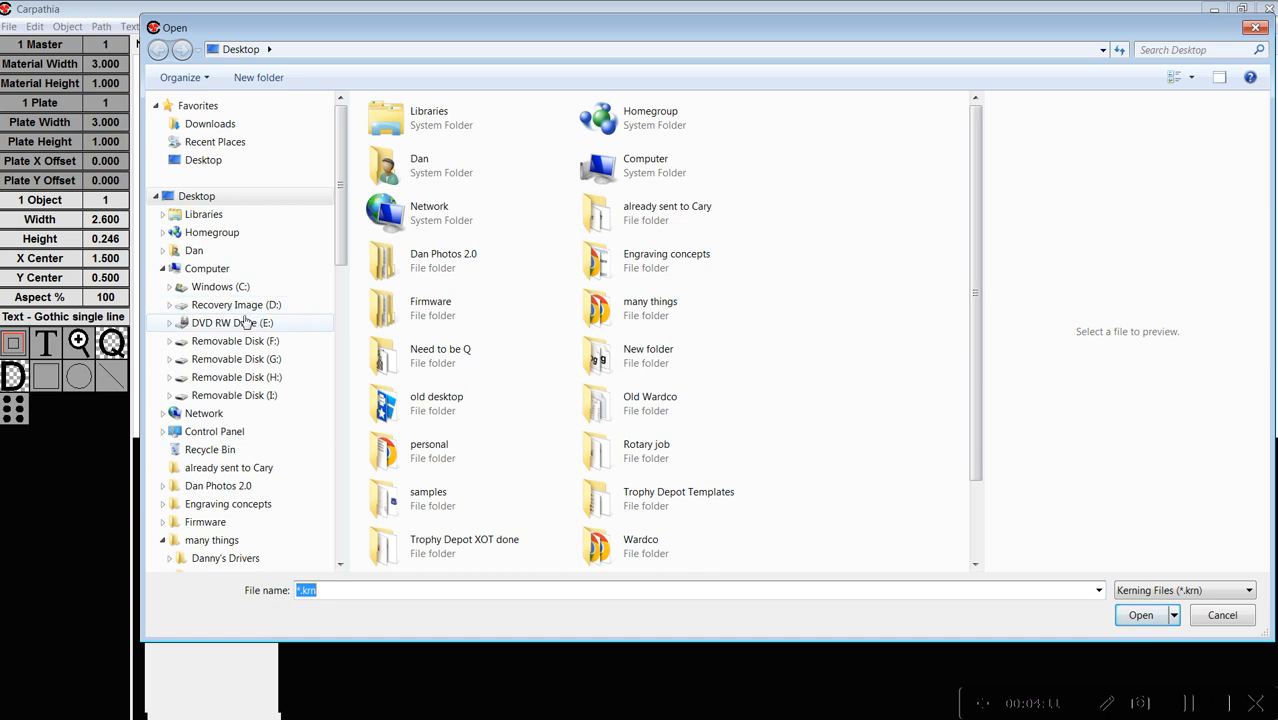
pyautogui.click(226, 287)
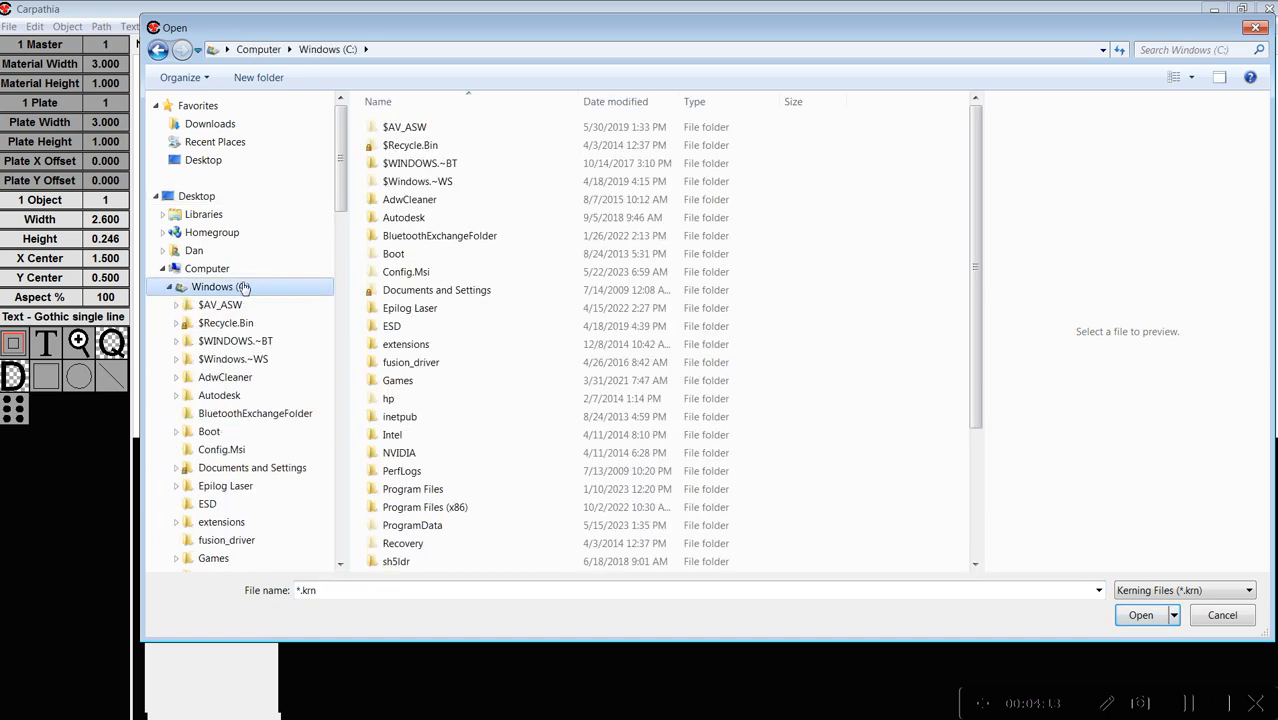
pyautogui.doubleClick(412, 526)
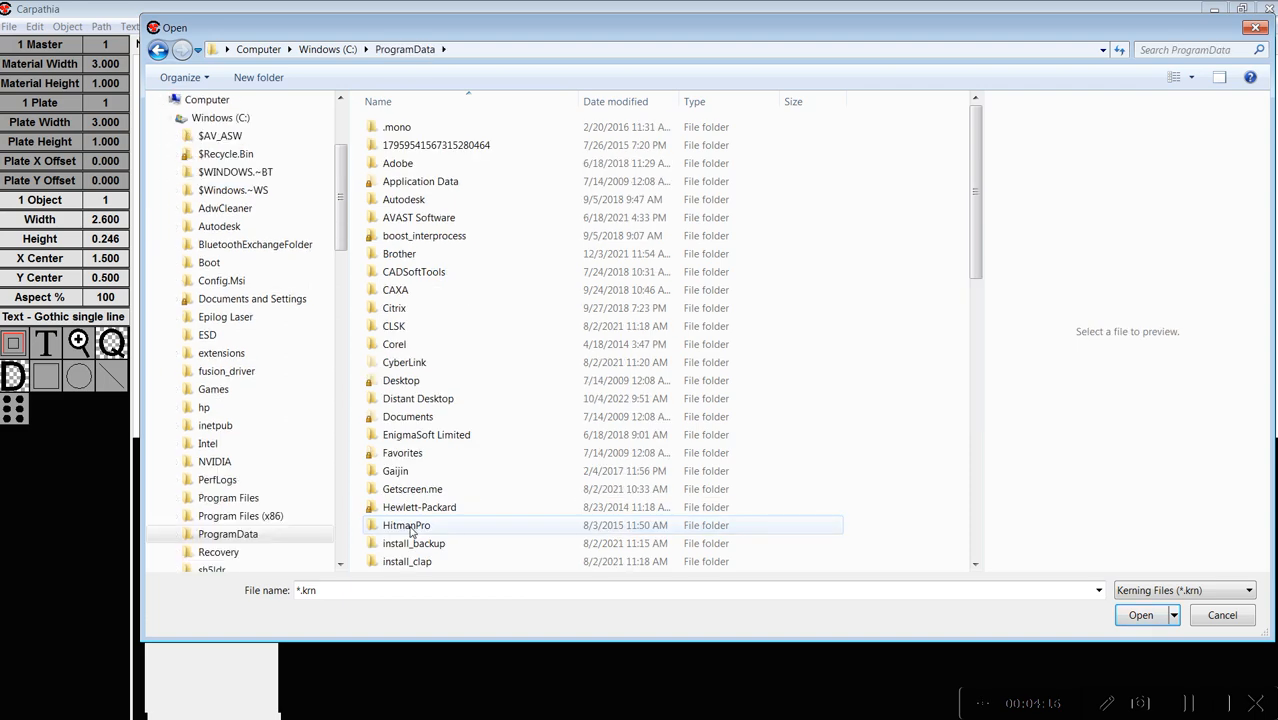
pyautogui.scroll(-2, 491, 436)
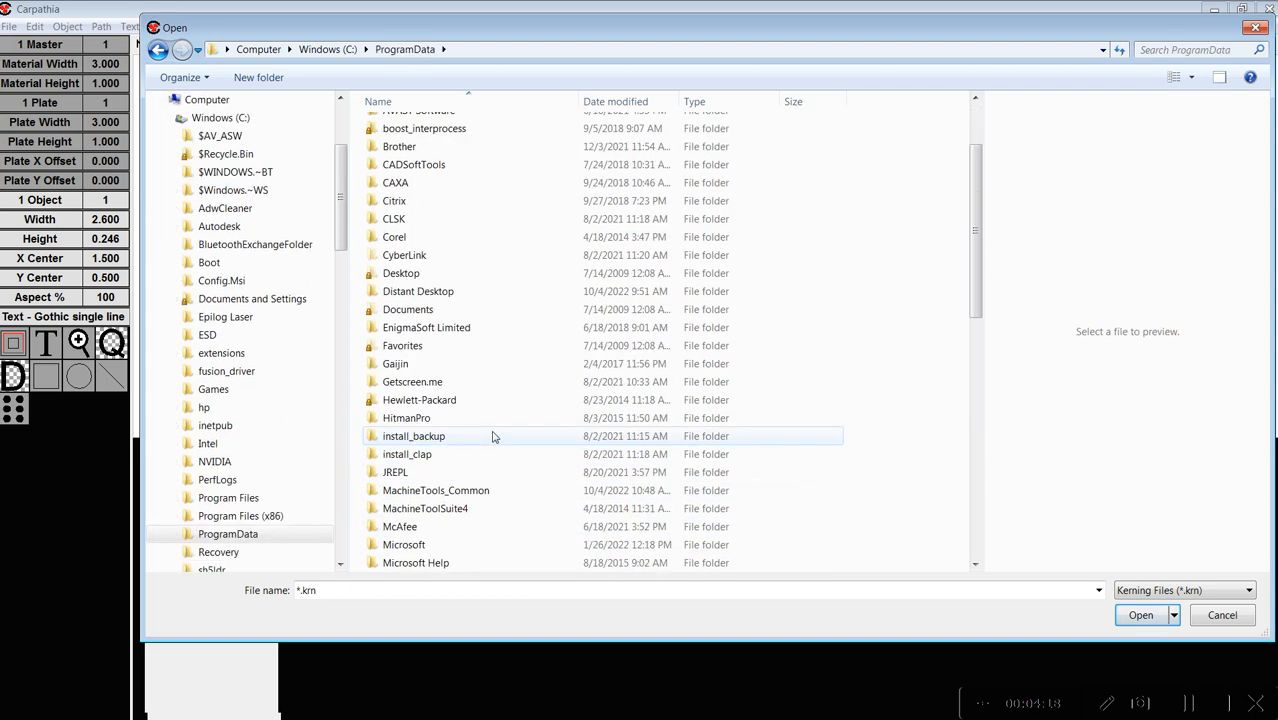
pyautogui.scroll(-4, 491, 436)
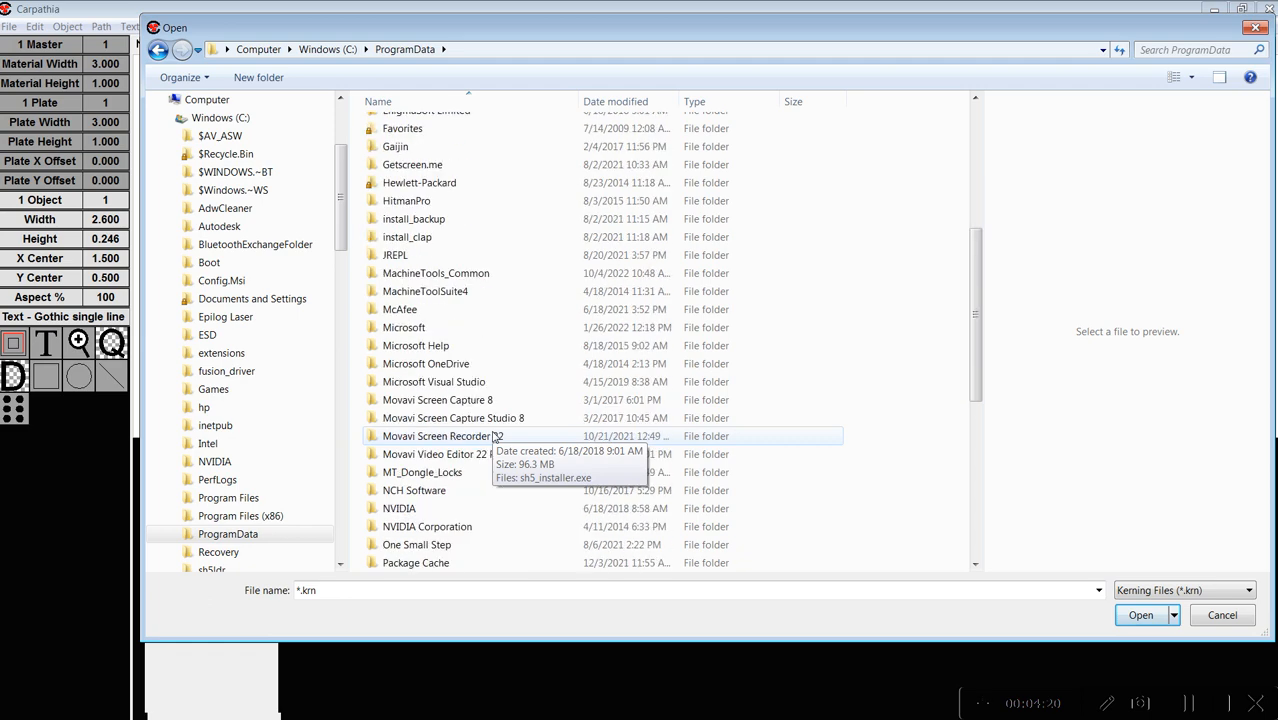
pyautogui.scroll(-2, 493, 436)
pyautogui.doubleClick(455, 435)
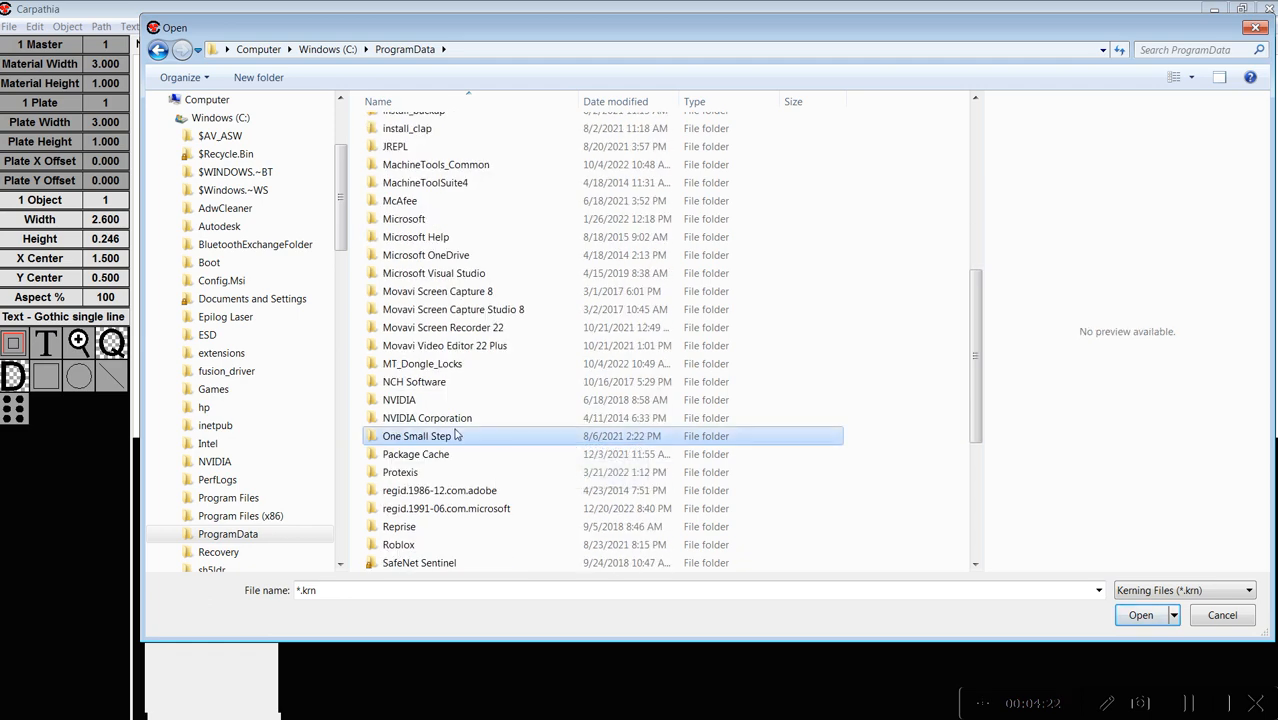
pyautogui.doubleClick(414, 136)
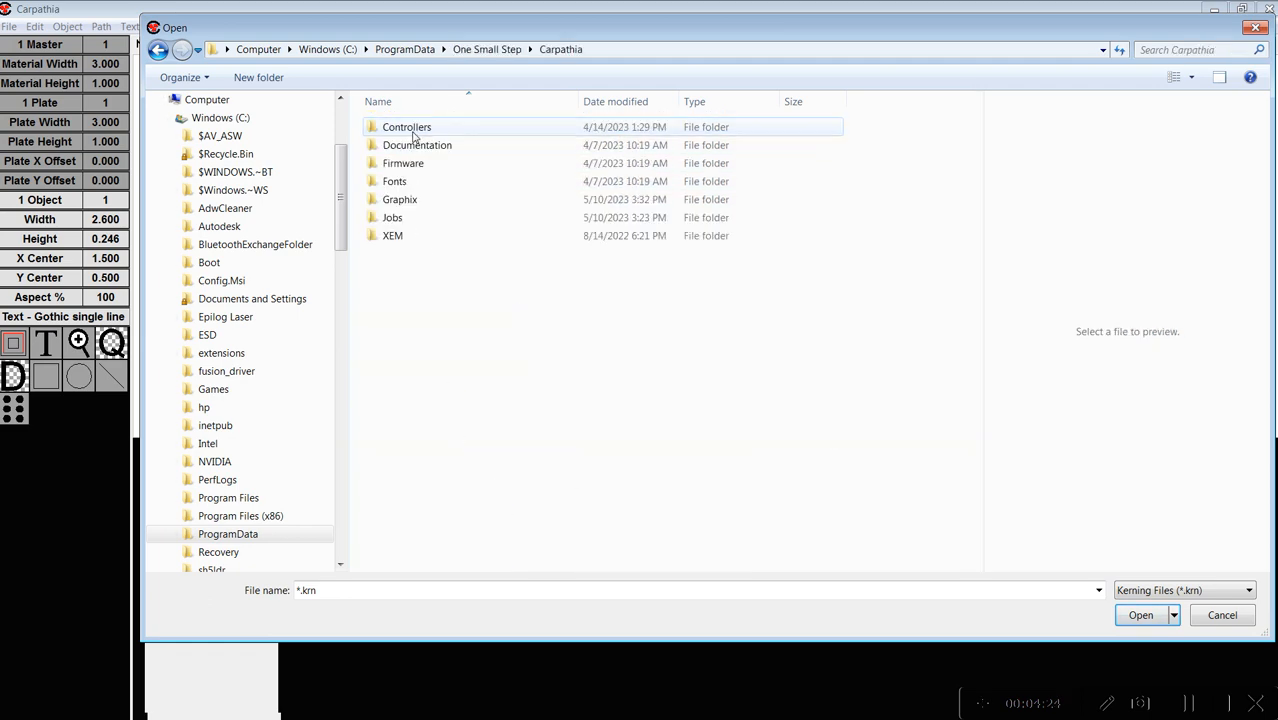
pyautogui.doubleClick(401, 184)
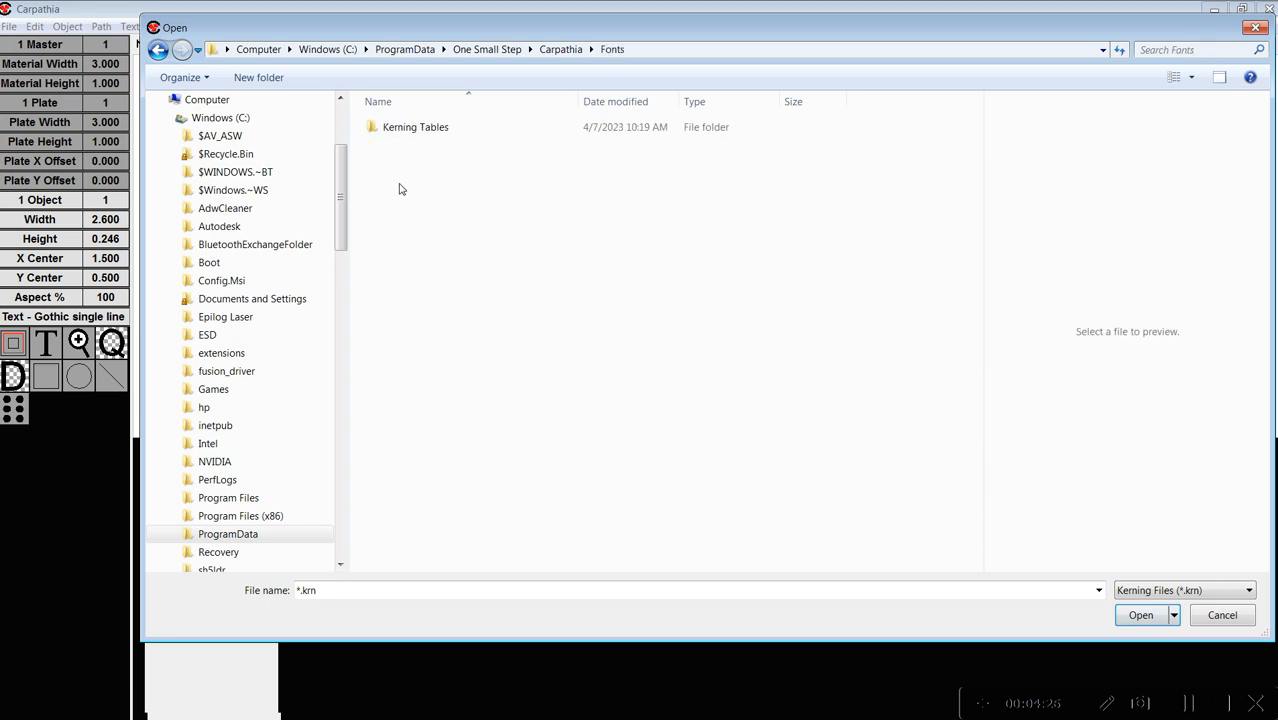
pyautogui.doubleClick(430, 127)
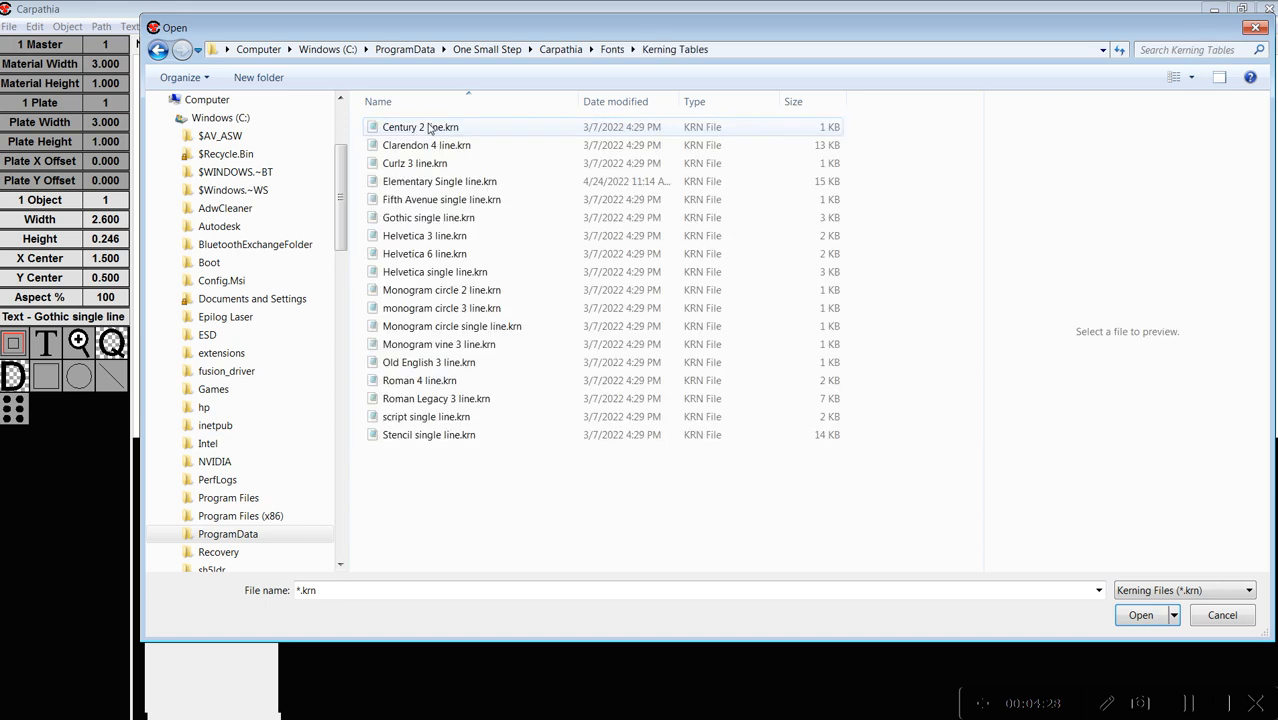
# Step: Import Gothic single line.krn from Carpathia's own Kerning Tables folder and apply it to the text
pyautogui.click(415, 218)
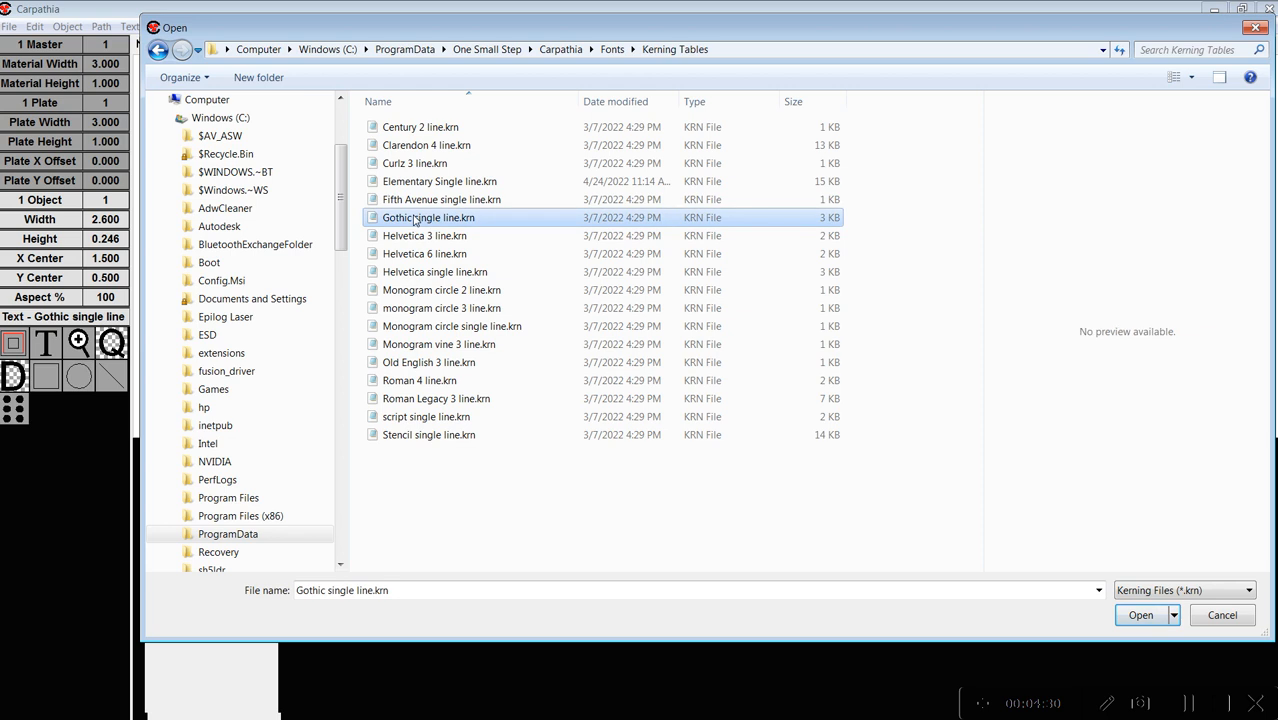
pyautogui.click(1136, 620)
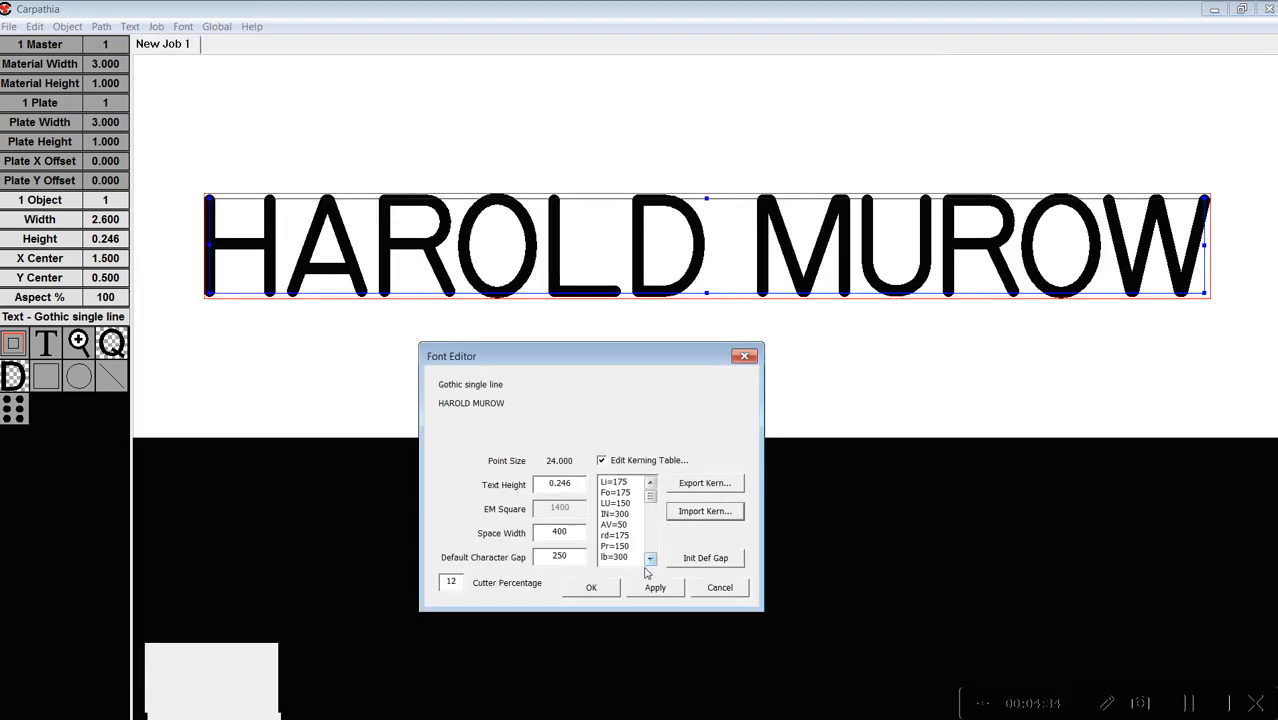
pyautogui.click(641, 594)
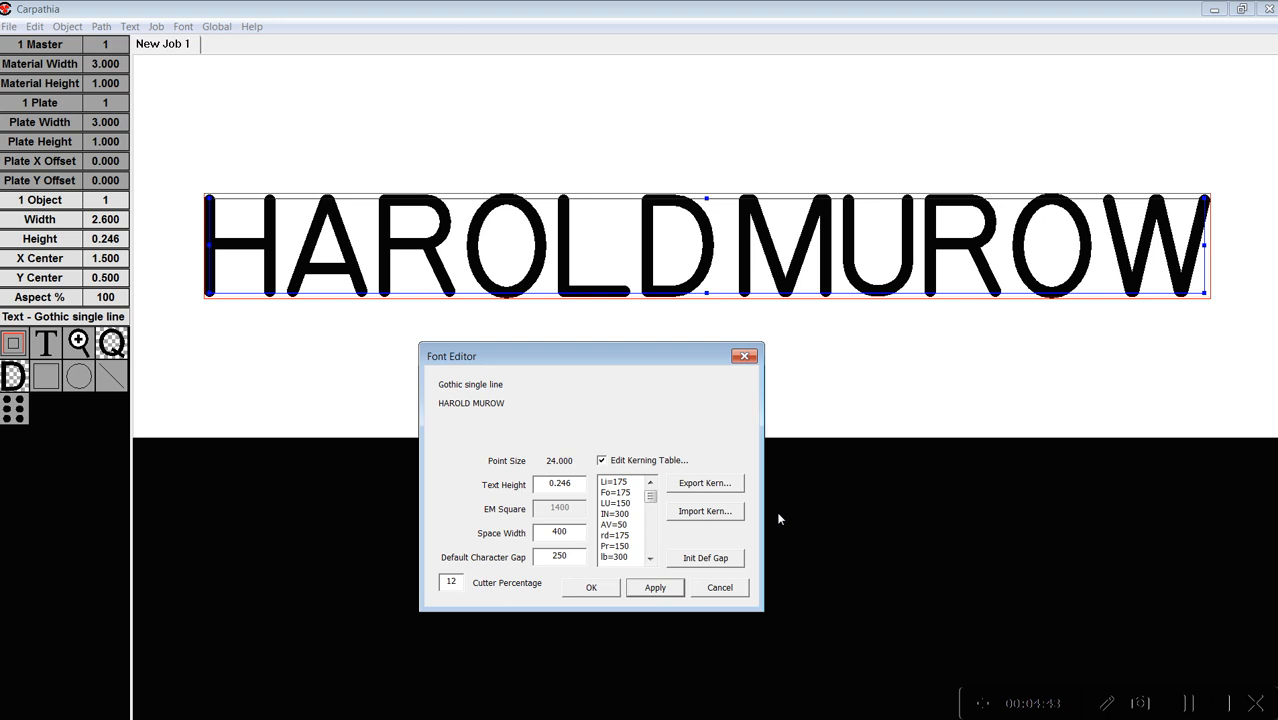
# Step: Import the customized Gothic single line.krn from Wardco > fonts > CFOs > Kerning tables and apply it to the text
pyautogui.click(685, 514)
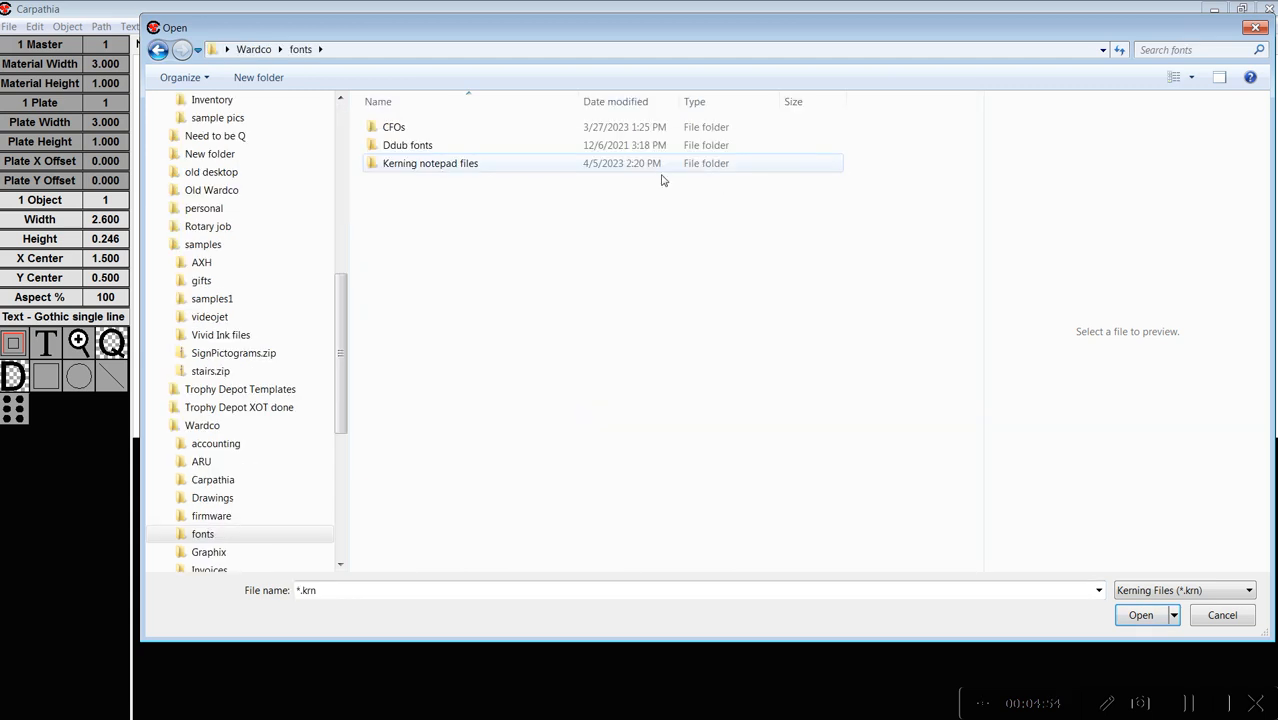
pyautogui.doubleClick(446, 129)
pyautogui.doubleClick(447, 131)
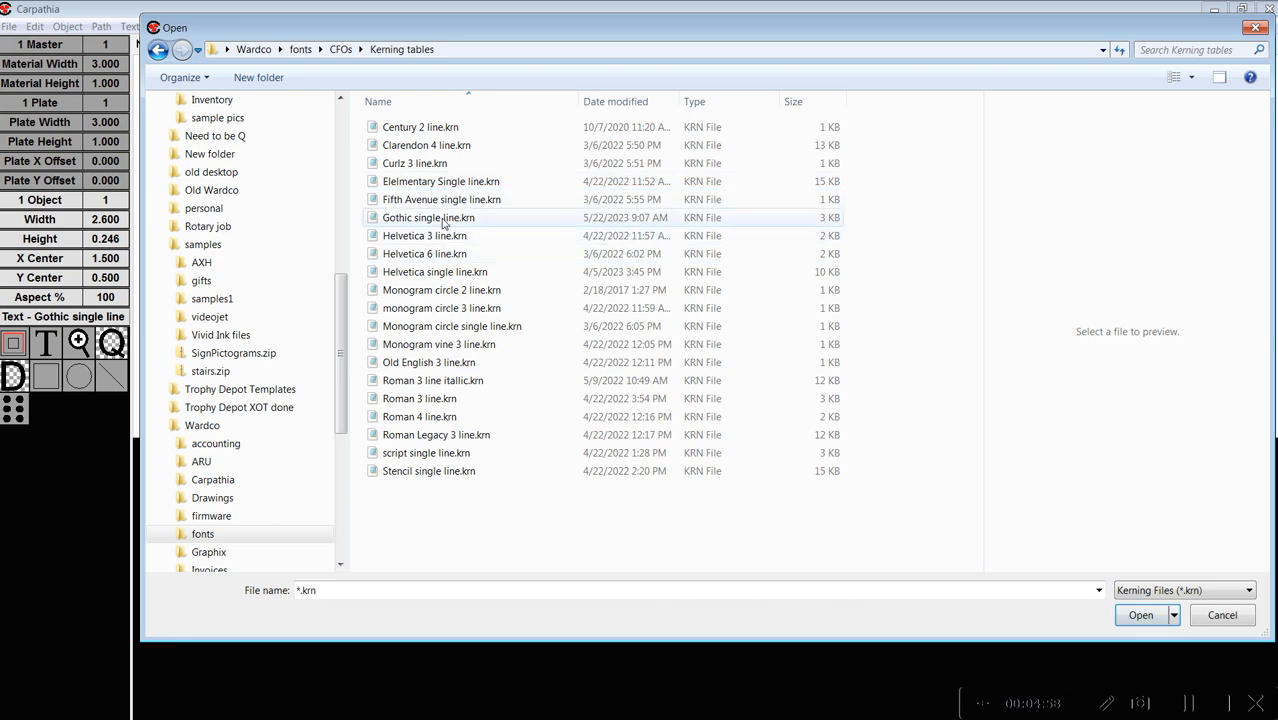
pyautogui.click(445, 222)
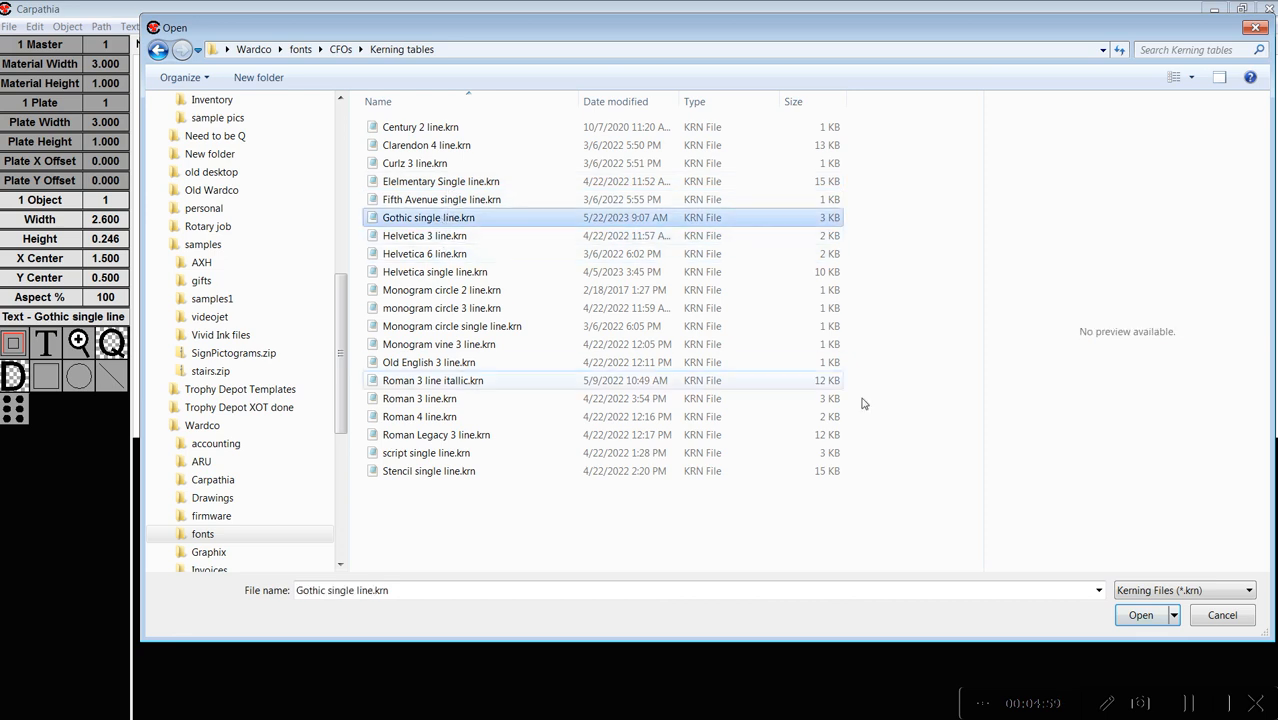
pyautogui.click(1139, 615)
pyautogui.click(656, 588)
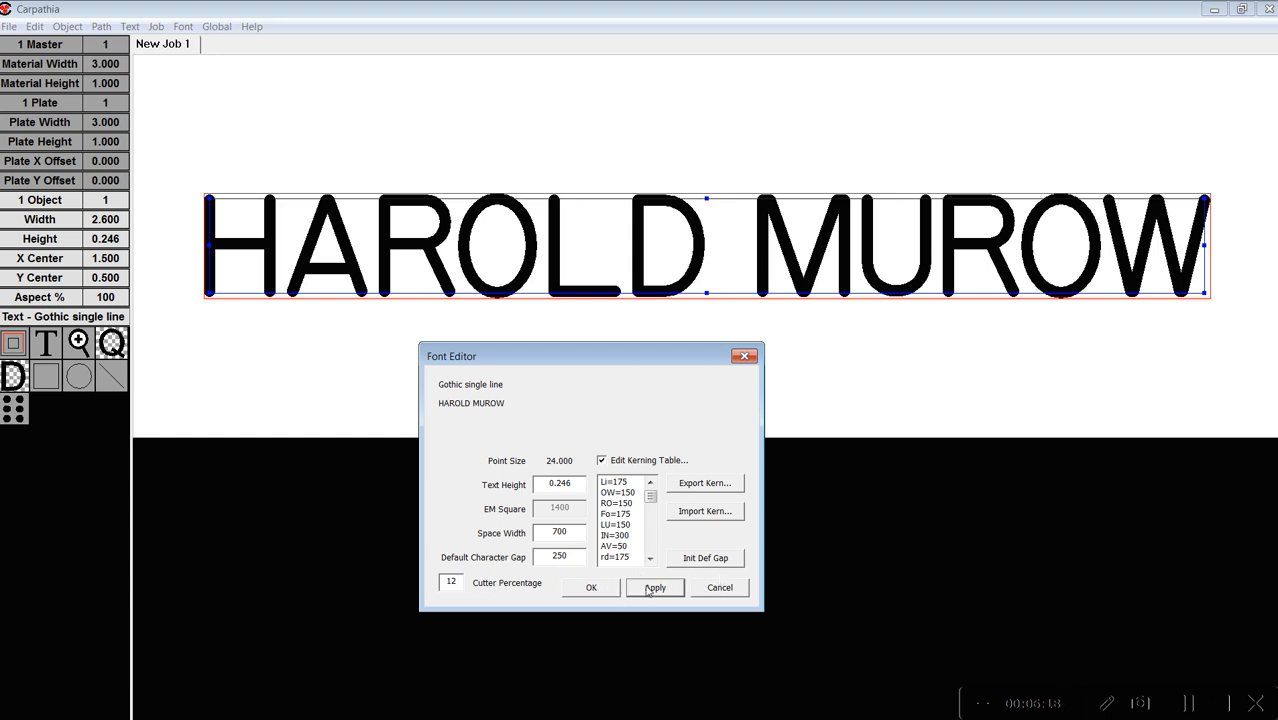
# Step: Accept the Font Editor changes, and set the name text to point size 12 with an outline size of 0.015
pyautogui.click(591, 588)
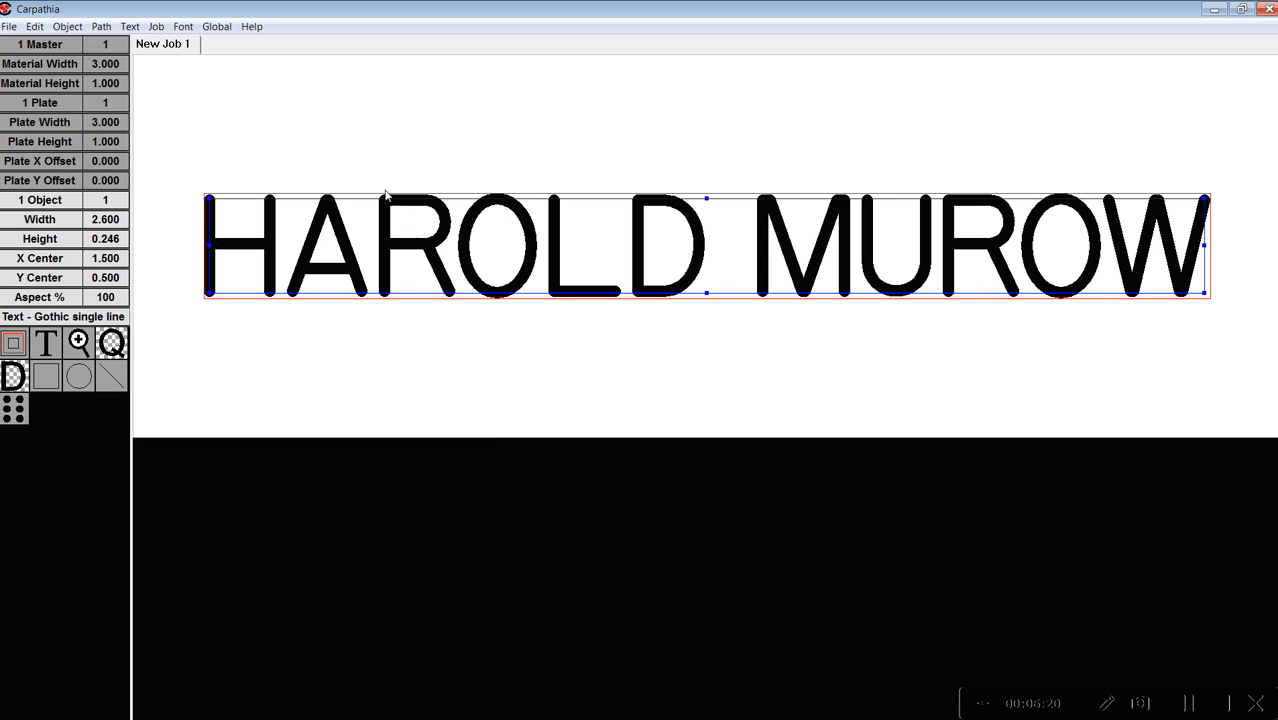
pyautogui.click(118, 318)
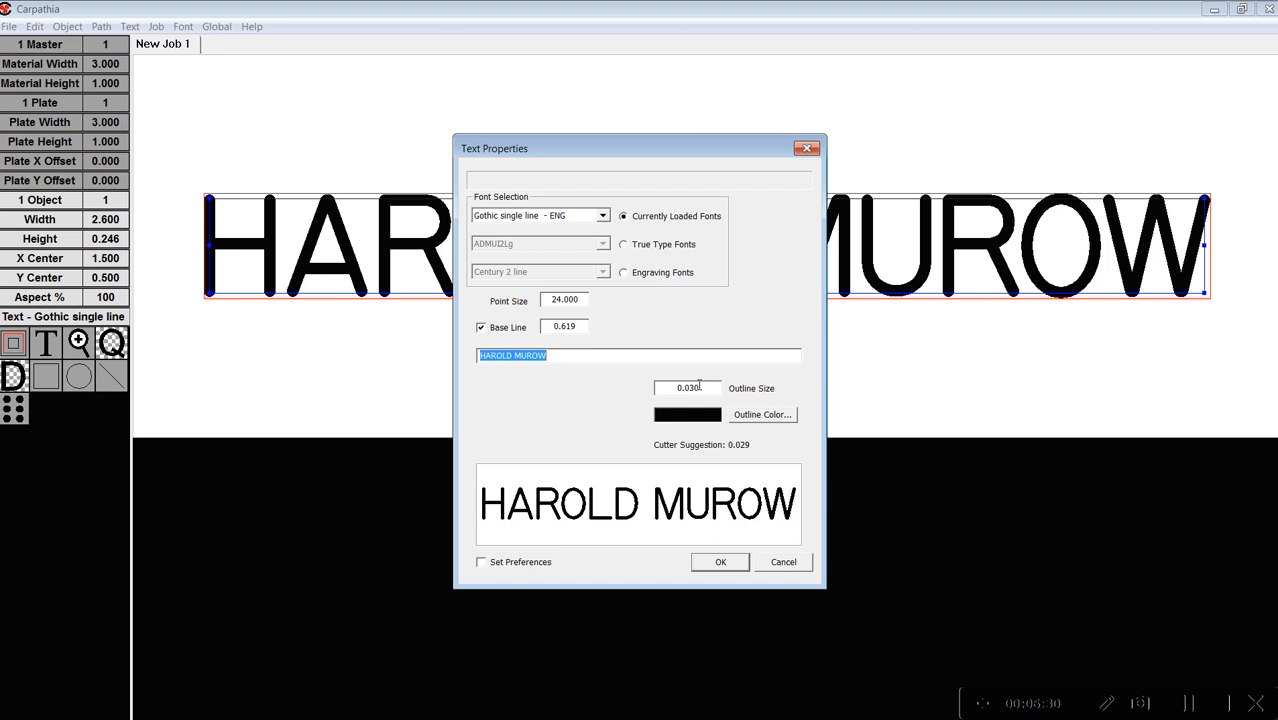
pyautogui.doubleClick(582, 300)
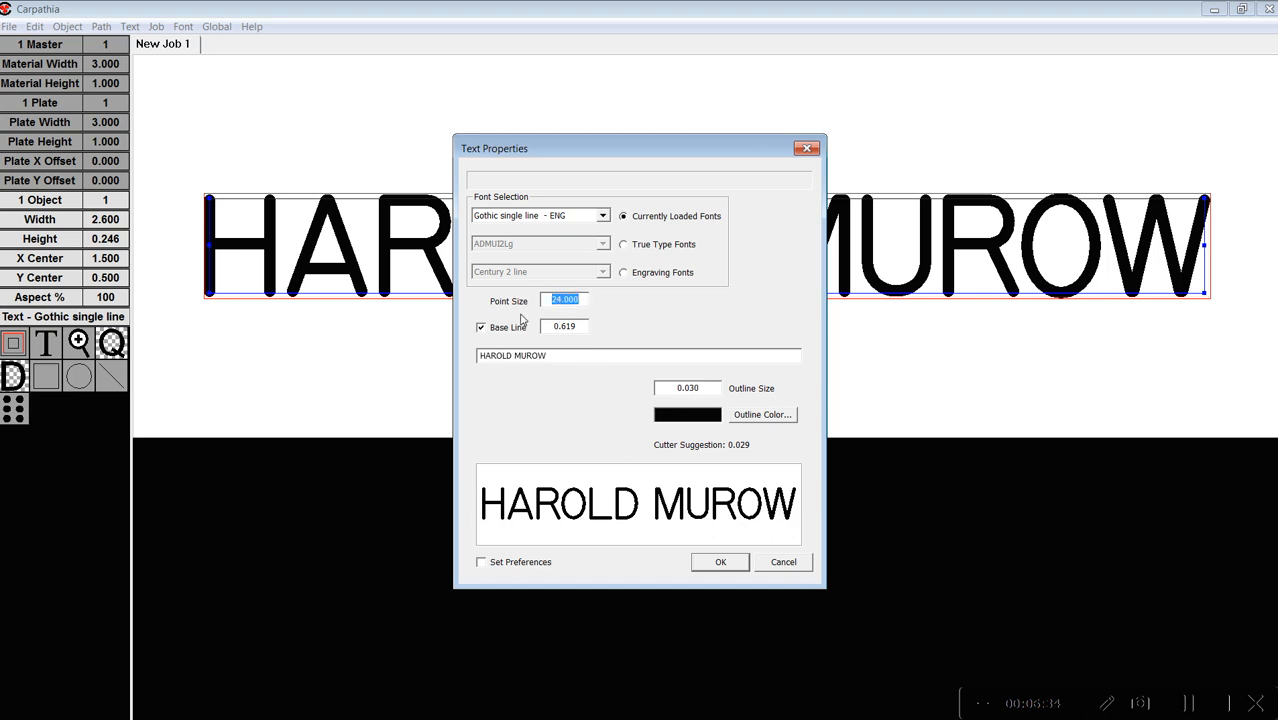
pyautogui.write('12')
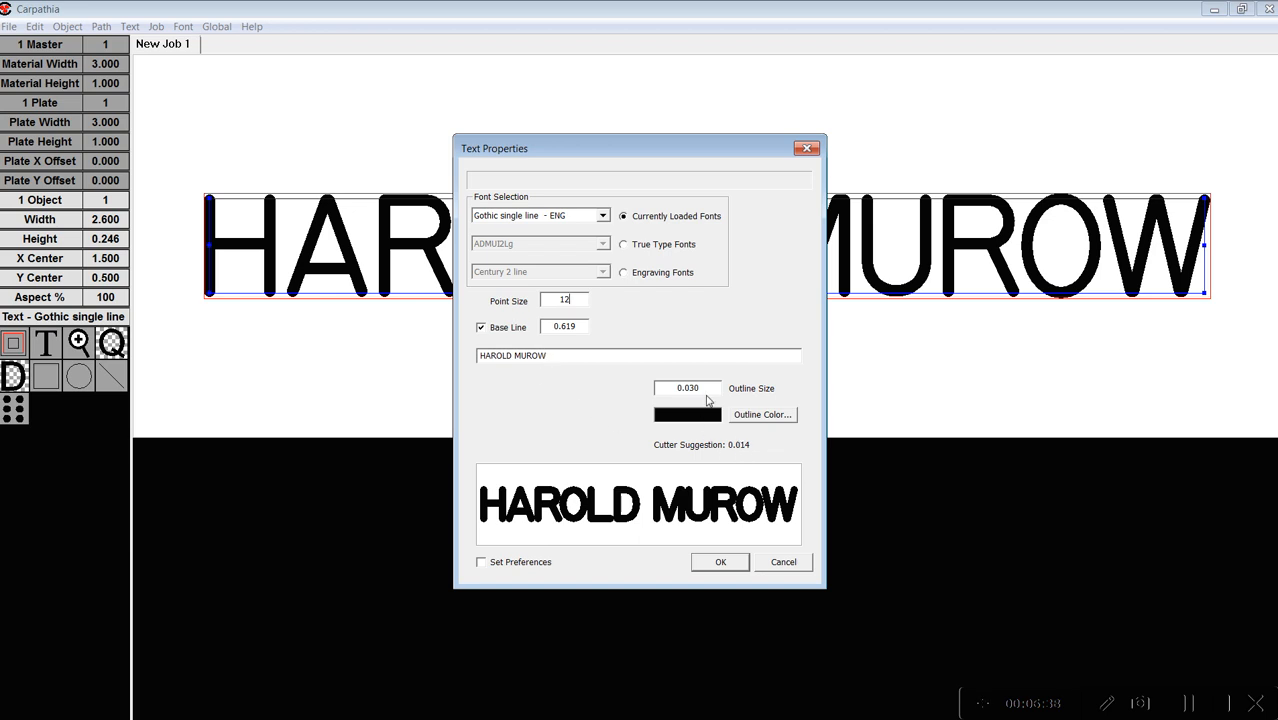
pyautogui.moveTo(703, 388); pyautogui.dragTo(688, 388)
pyautogui.write('15')
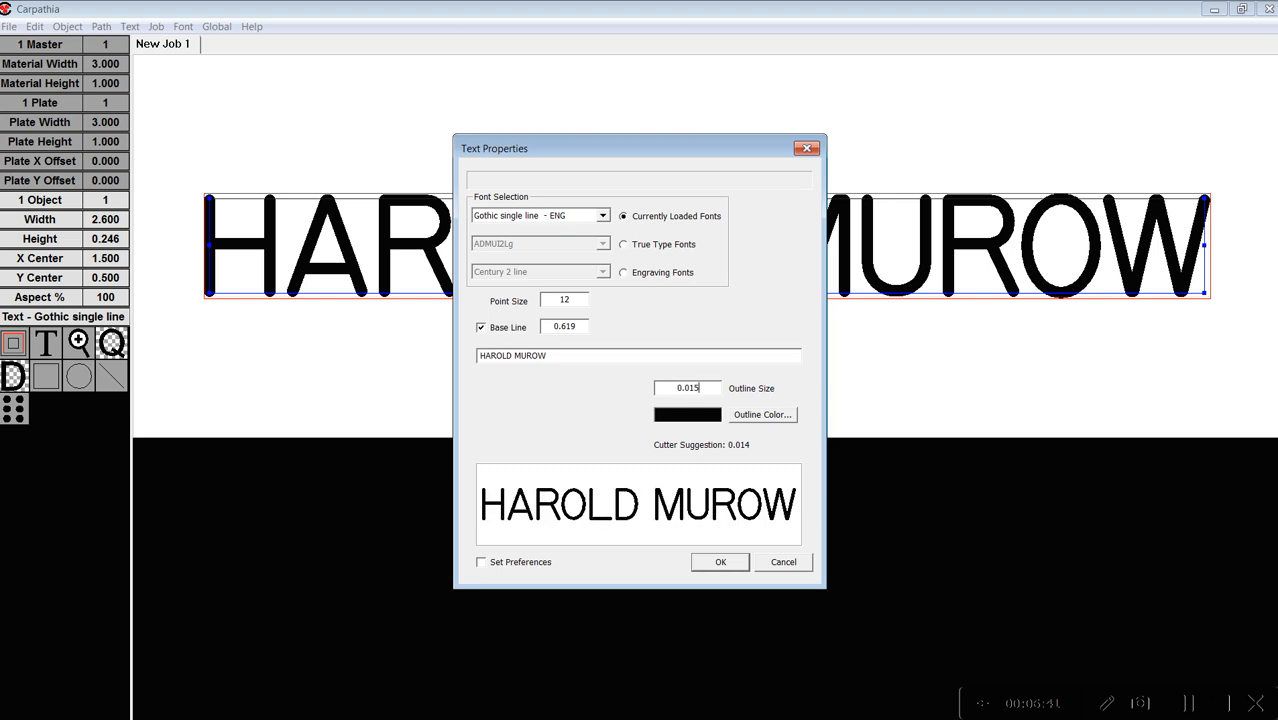
pyautogui.click(721, 561)
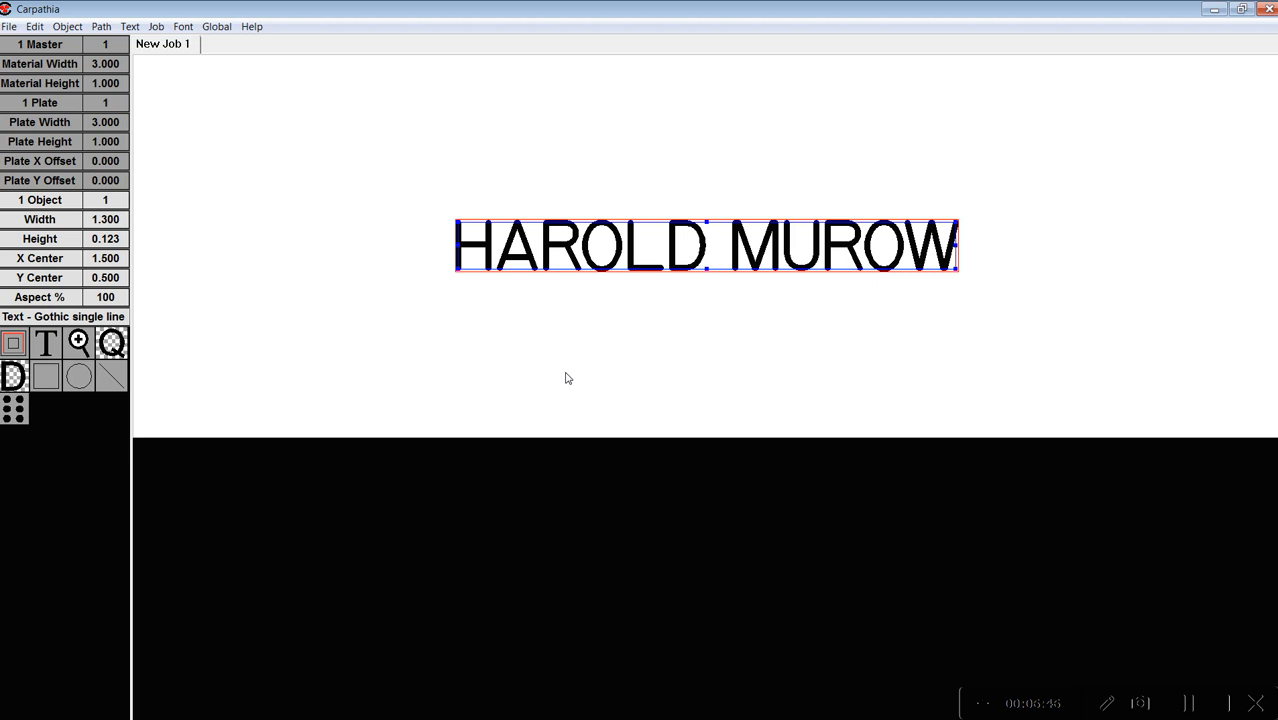
# Step: Set the name text to point size 36 with an outline size of 0.040
pyautogui.click(116, 318)
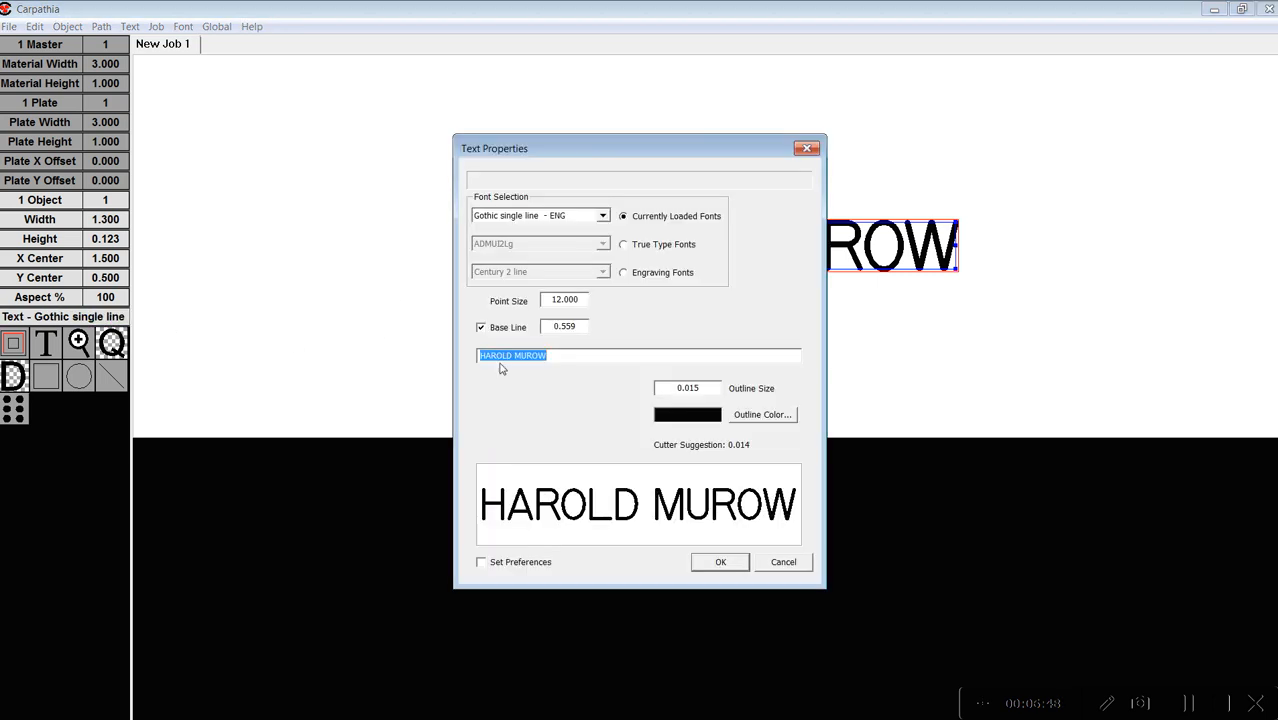
pyautogui.moveTo(581, 300); pyautogui.dragTo(519, 313)
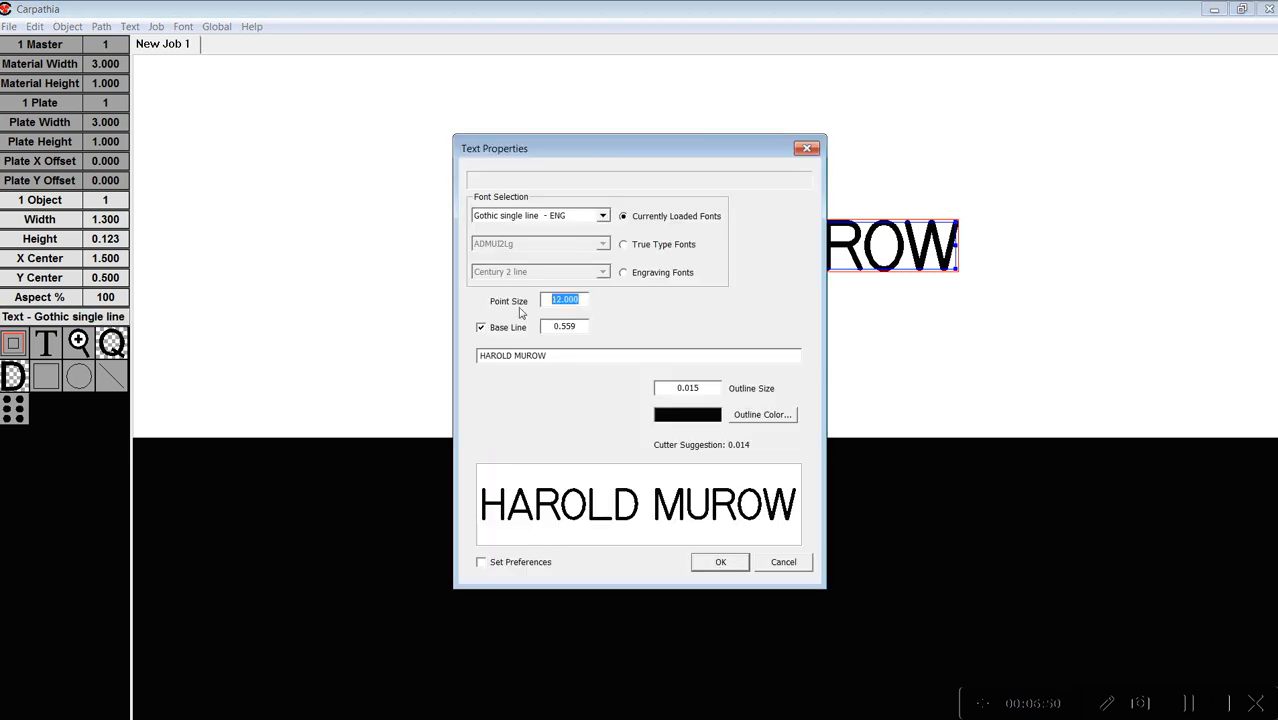
pyautogui.write('36')
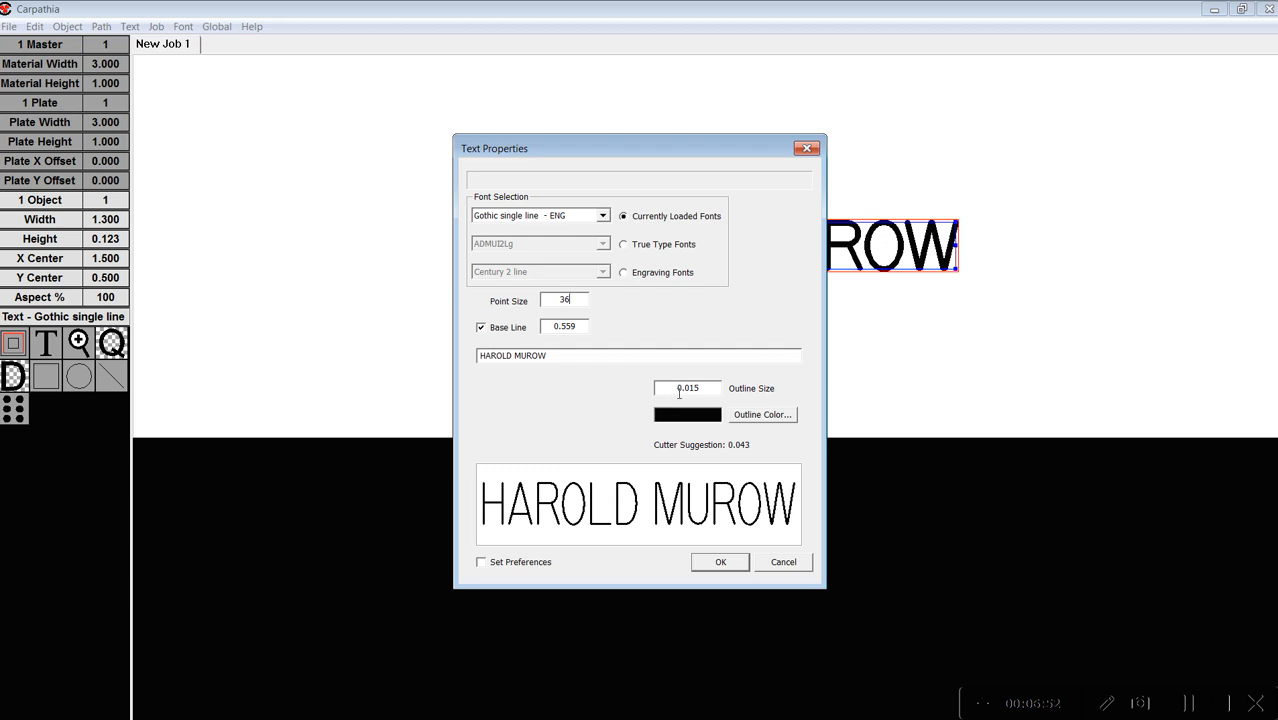
pyautogui.moveTo(701, 388); pyautogui.dragTo(690, 388)
pyautogui.write('40')
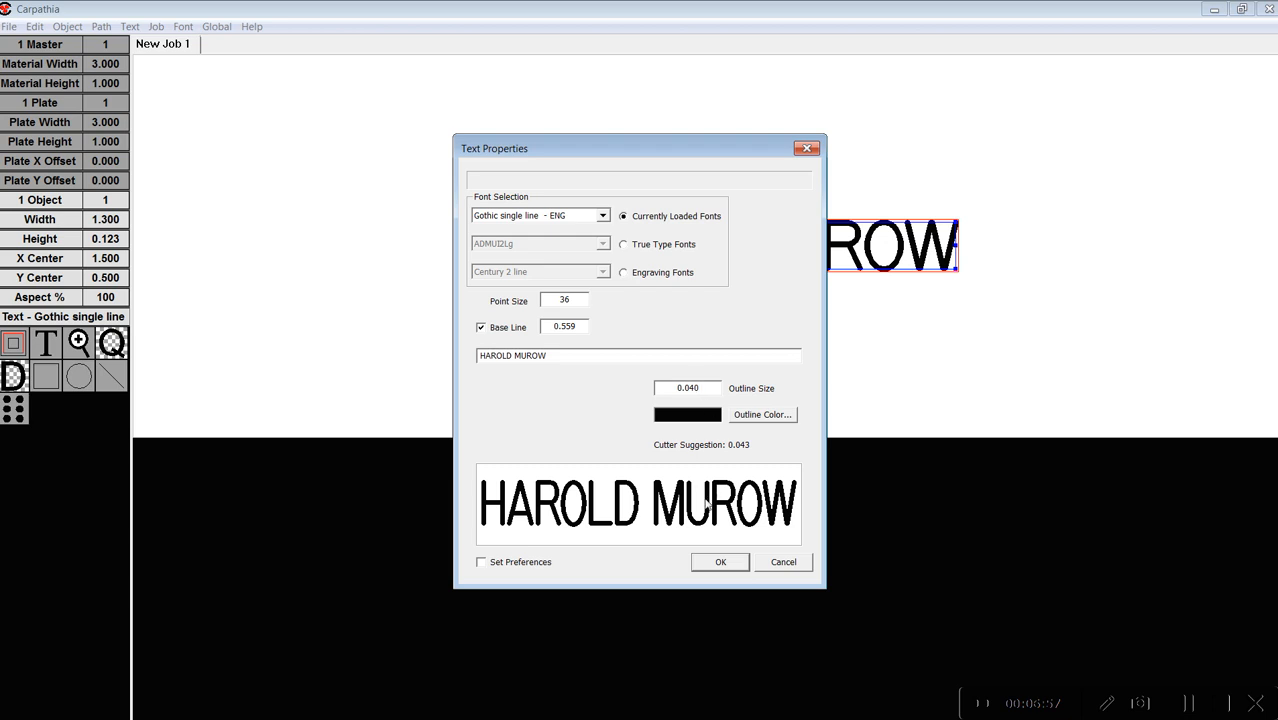
pyautogui.click(719, 562)
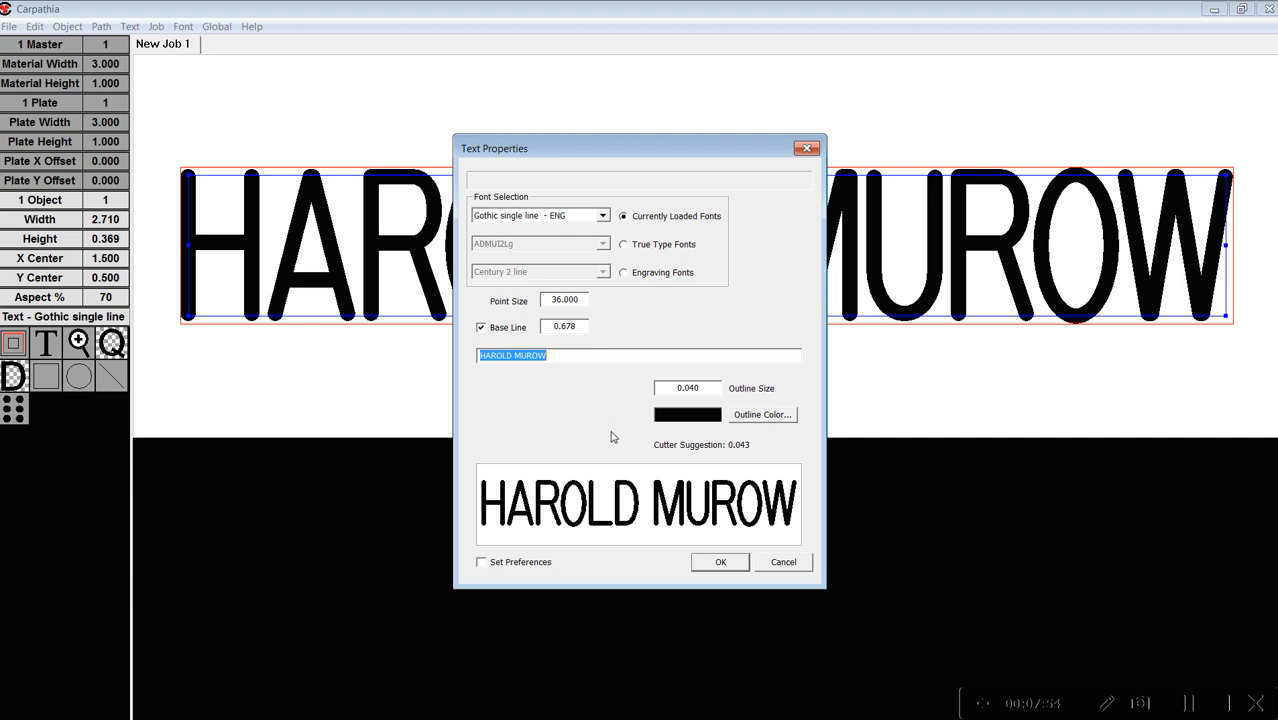
pyautogui.click(720, 562)
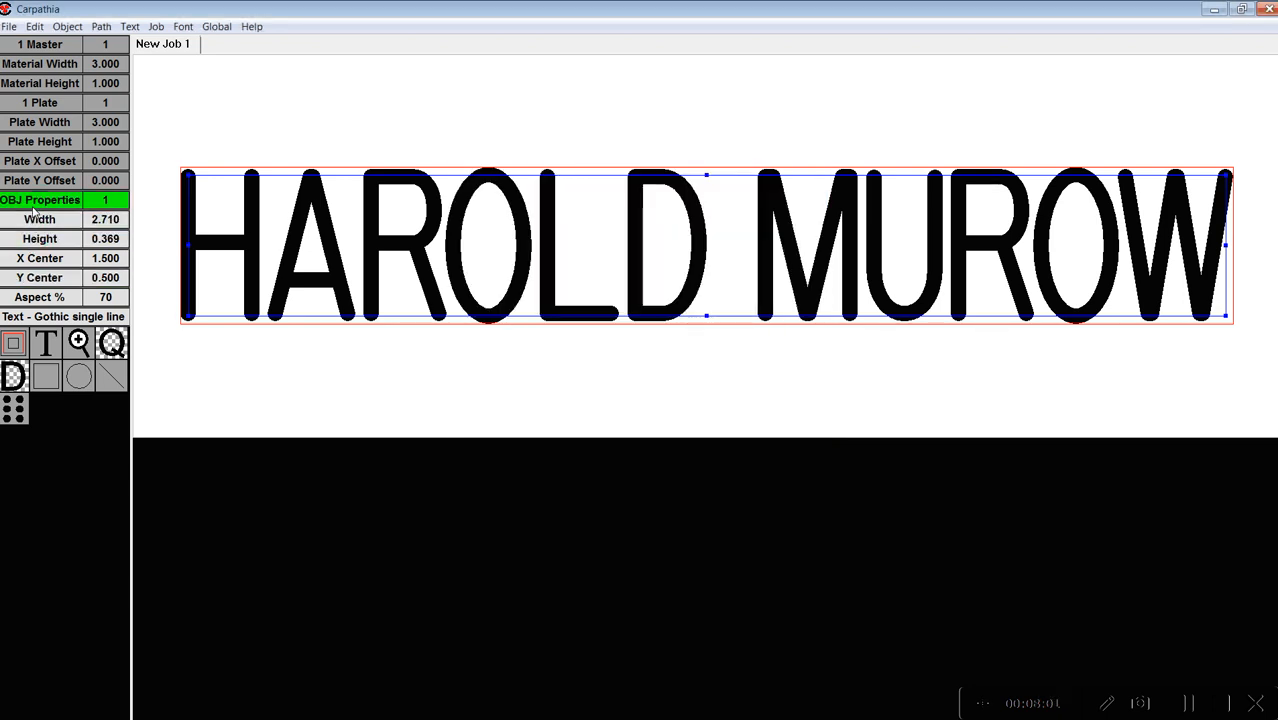
# Step: Set the text object's height to 0.25 in its object properties, keeping the size ratio locked
pyautogui.click(40, 200)
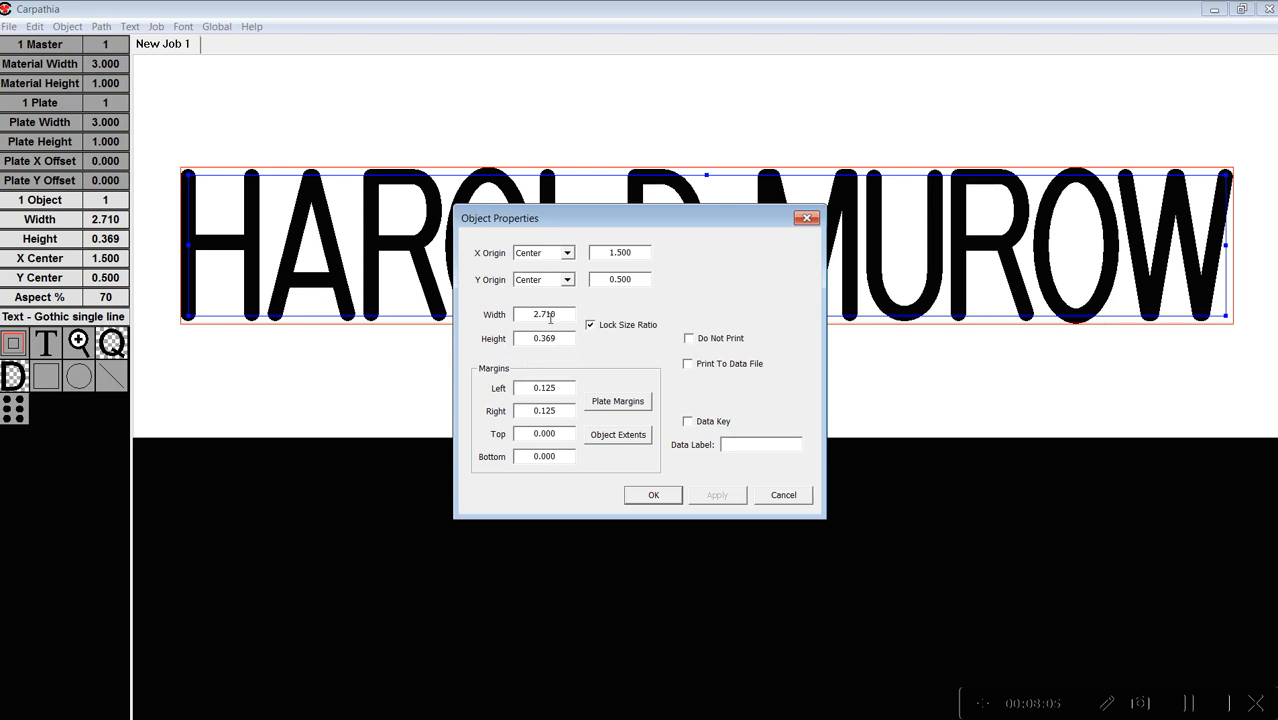
pyautogui.moveTo(566, 340); pyautogui.dragTo(503, 357)
pyautogui.write('.25')
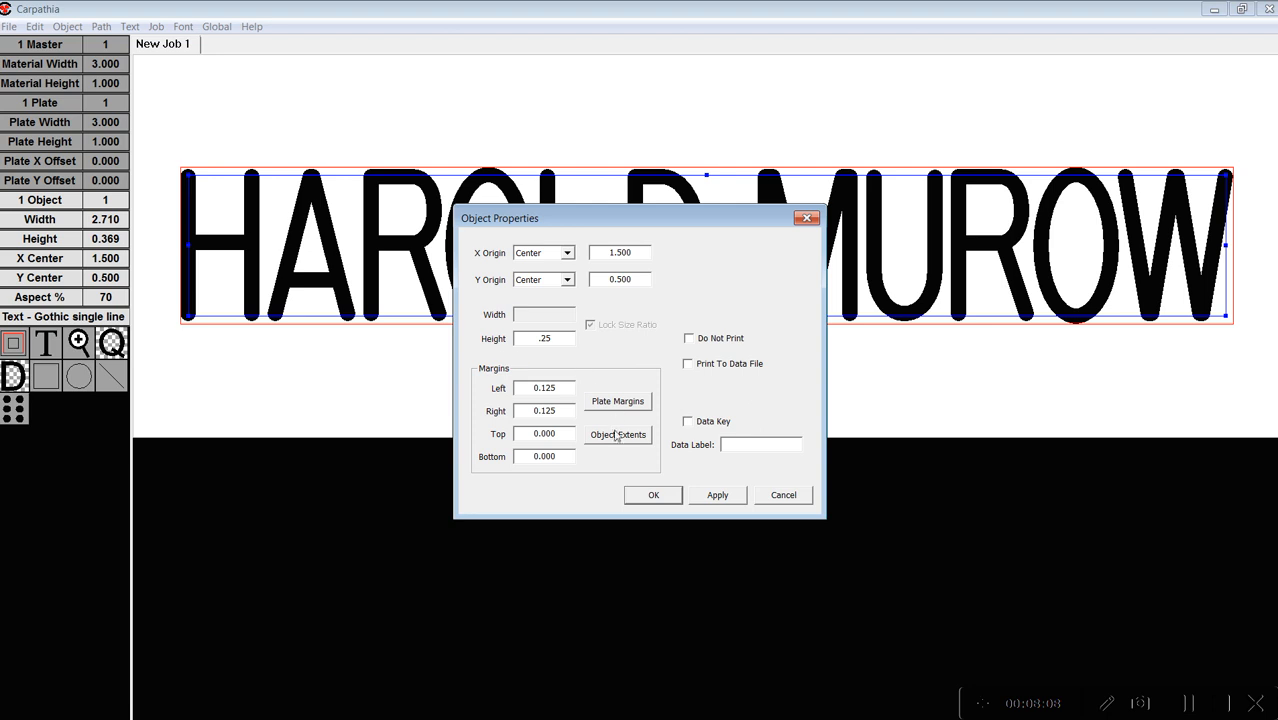
pyautogui.click(675, 497)
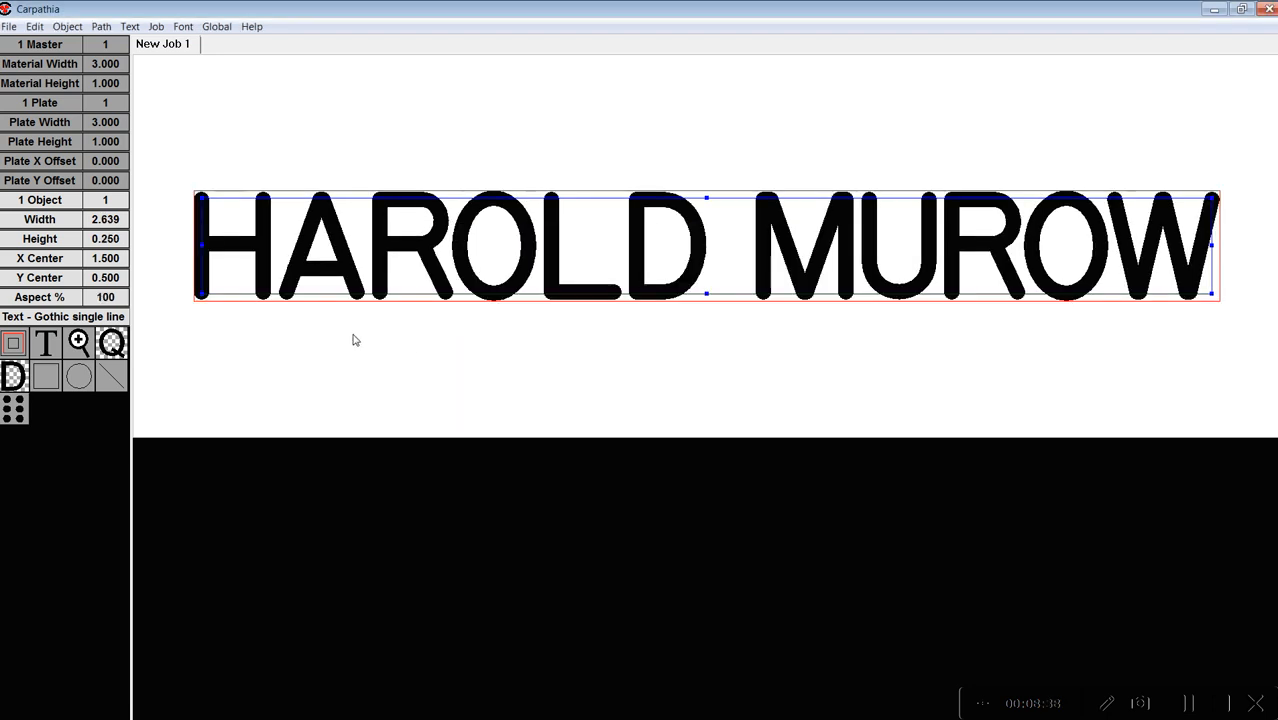
# Step: Set the outline size of the Gothic single line text to 0.030
pyautogui.click(87, 318)
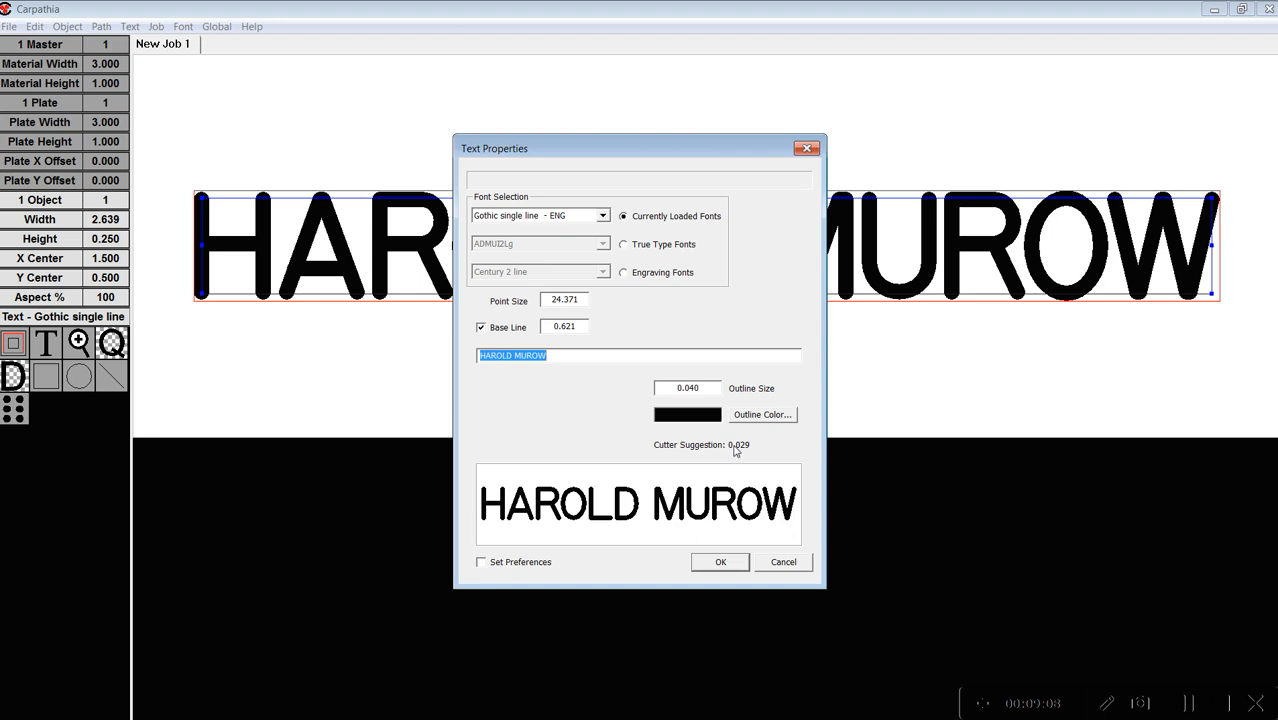
pyautogui.moveTo(703, 391); pyautogui.dragTo(690, 392)
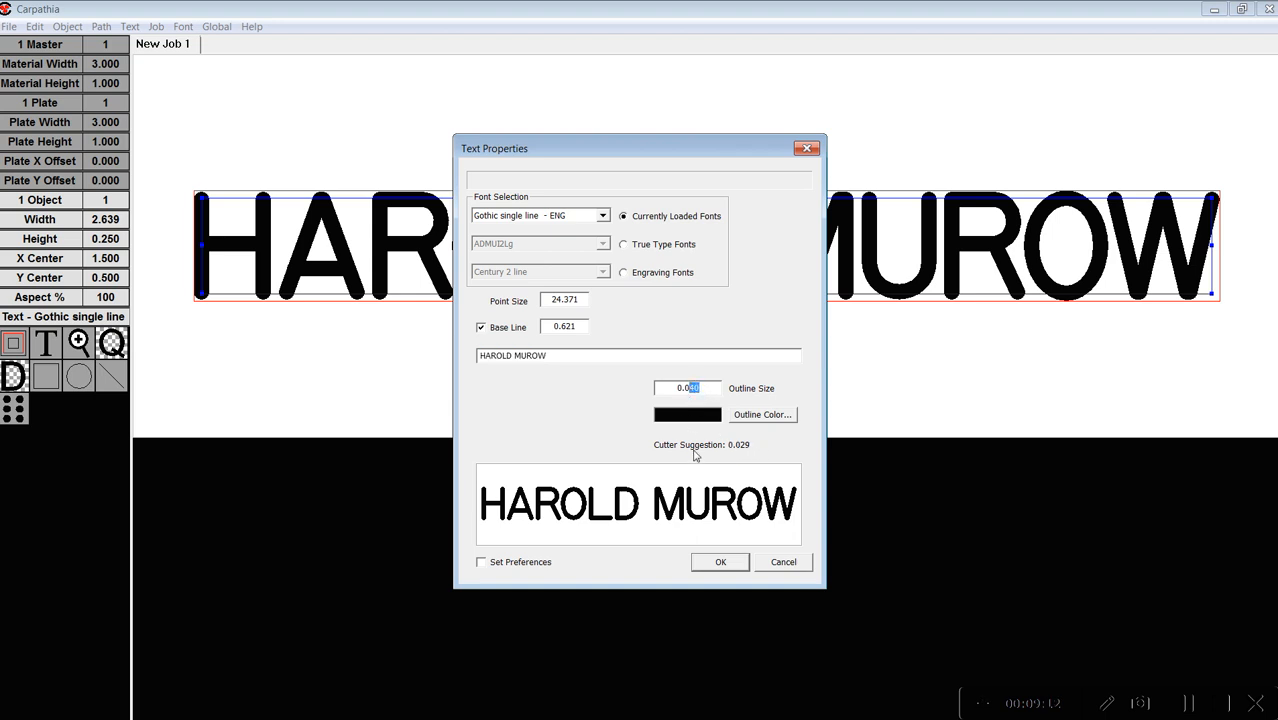
pyautogui.write('30')
pyautogui.click(720, 561)
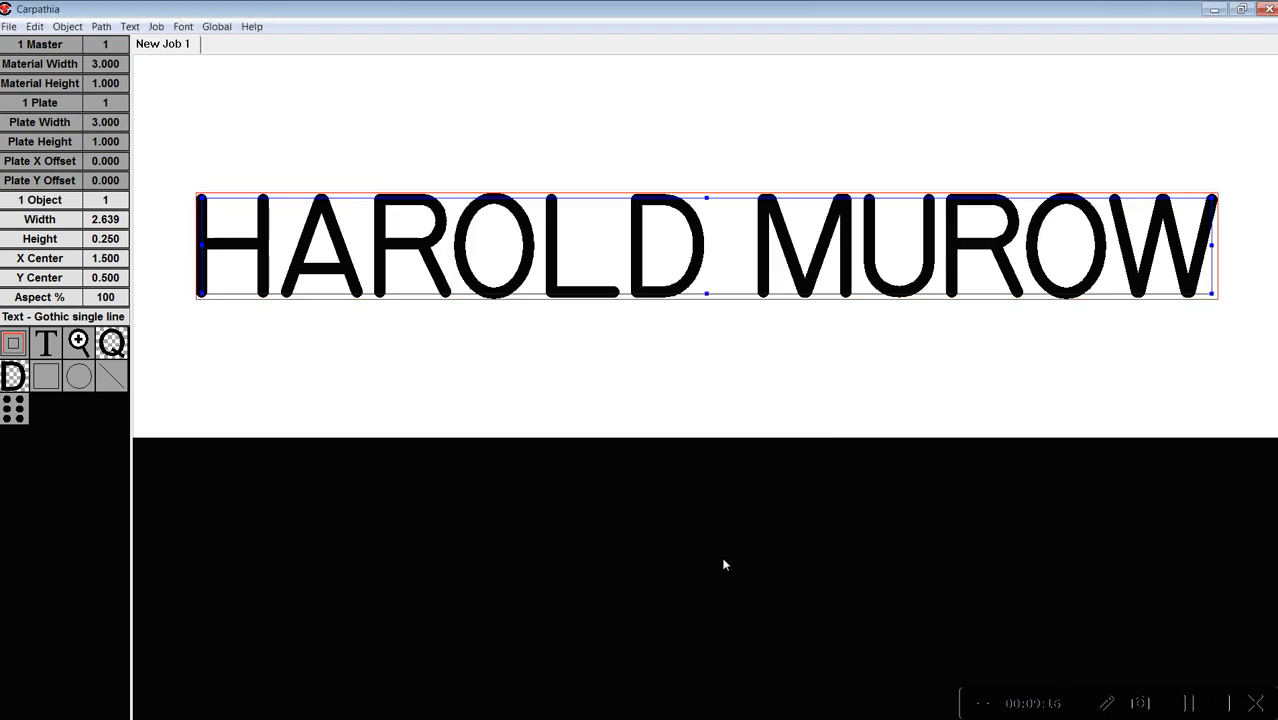
# Step: Change the text to the Clarendon 4 line engraving font with an outline size of 0.010
pyautogui.doubleClick(618, 275)
pyautogui.click(624, 273)
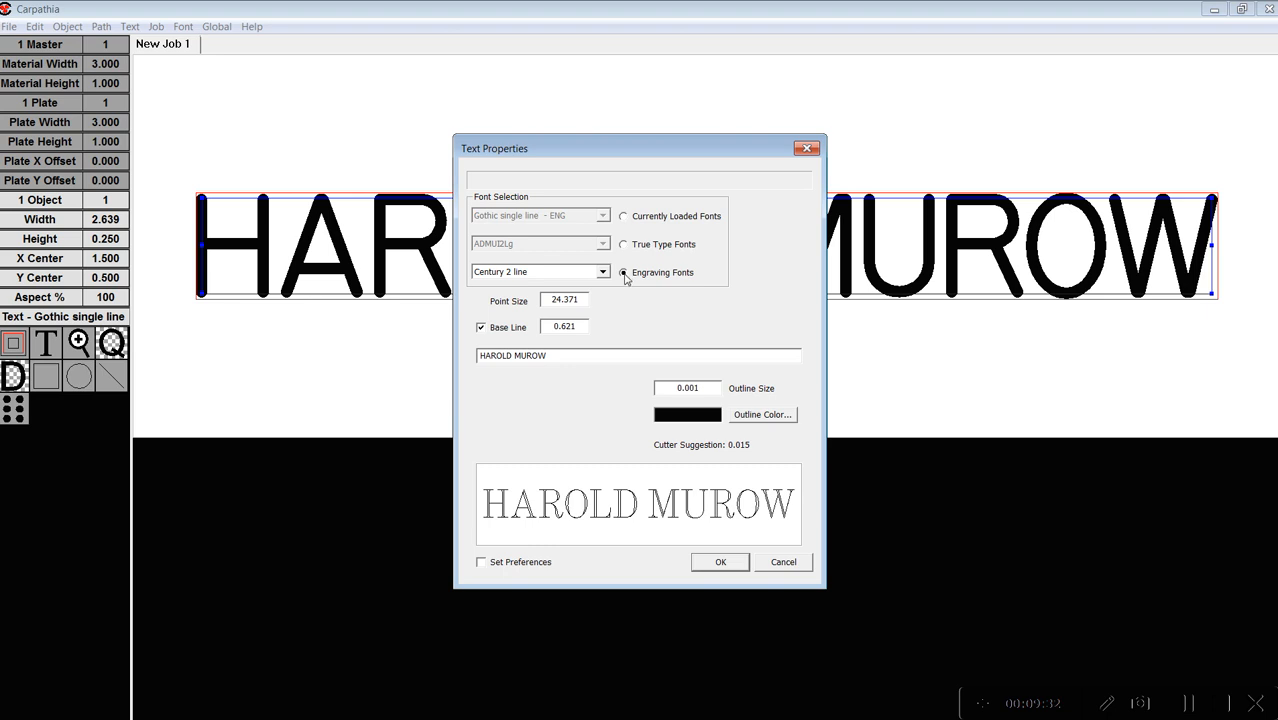
pyautogui.click(603, 272)
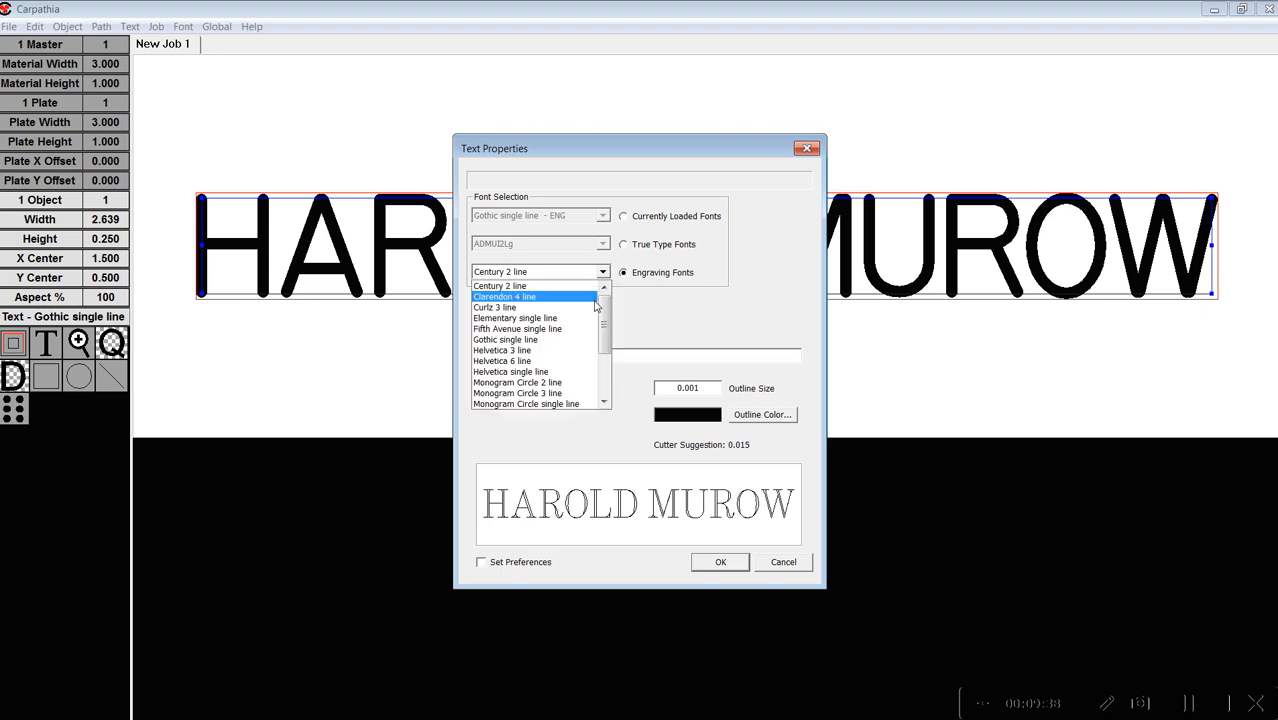
pyautogui.click(595, 300)
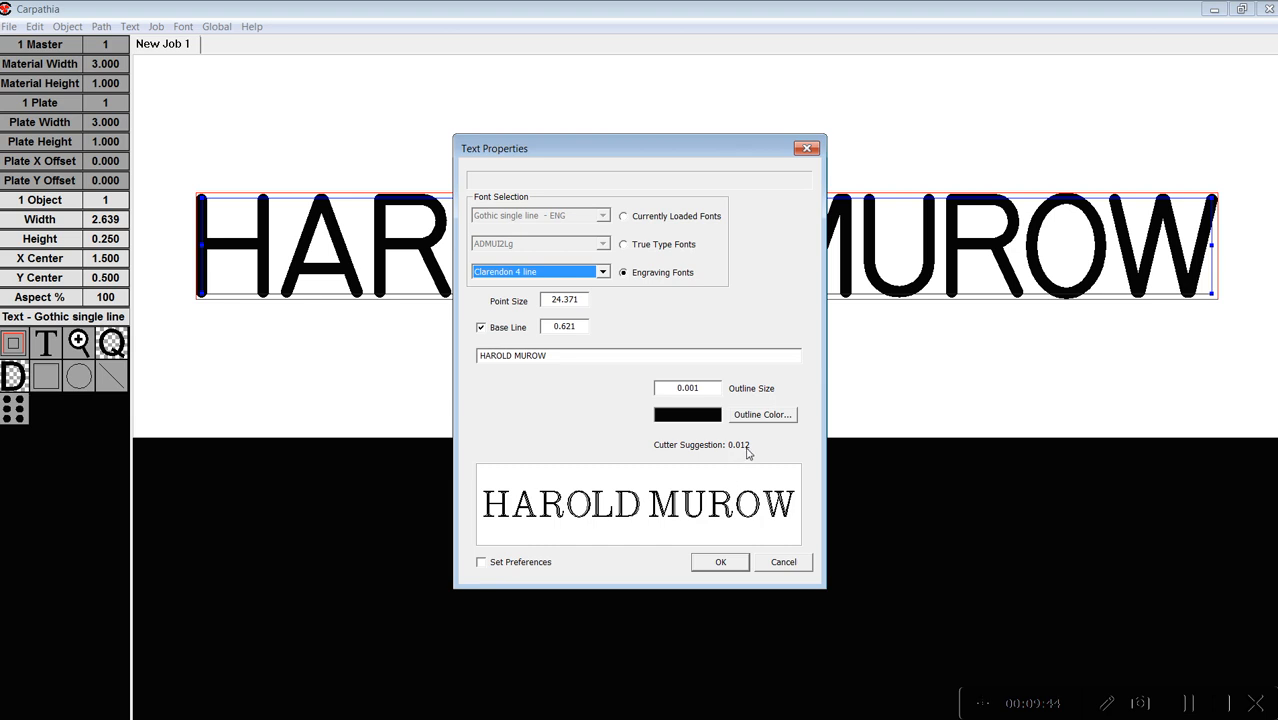
pyautogui.moveTo(702, 388); pyautogui.dragTo(690, 393)
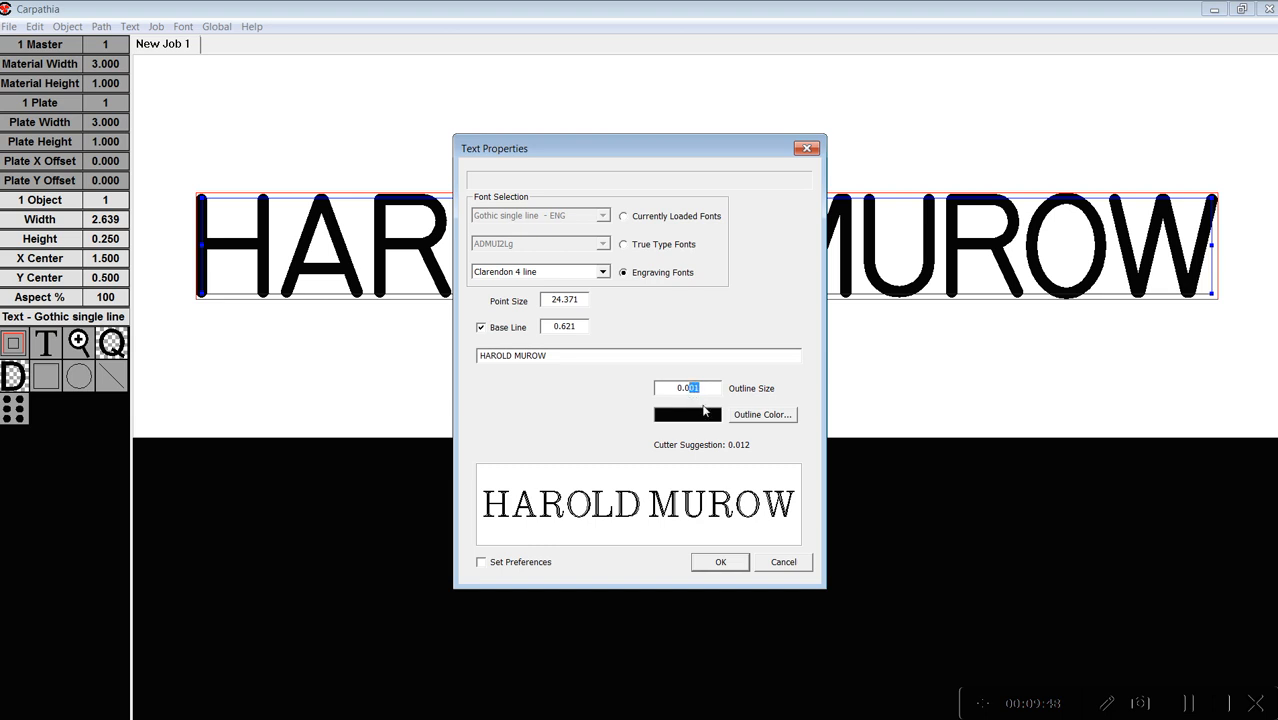
pyautogui.write('10')
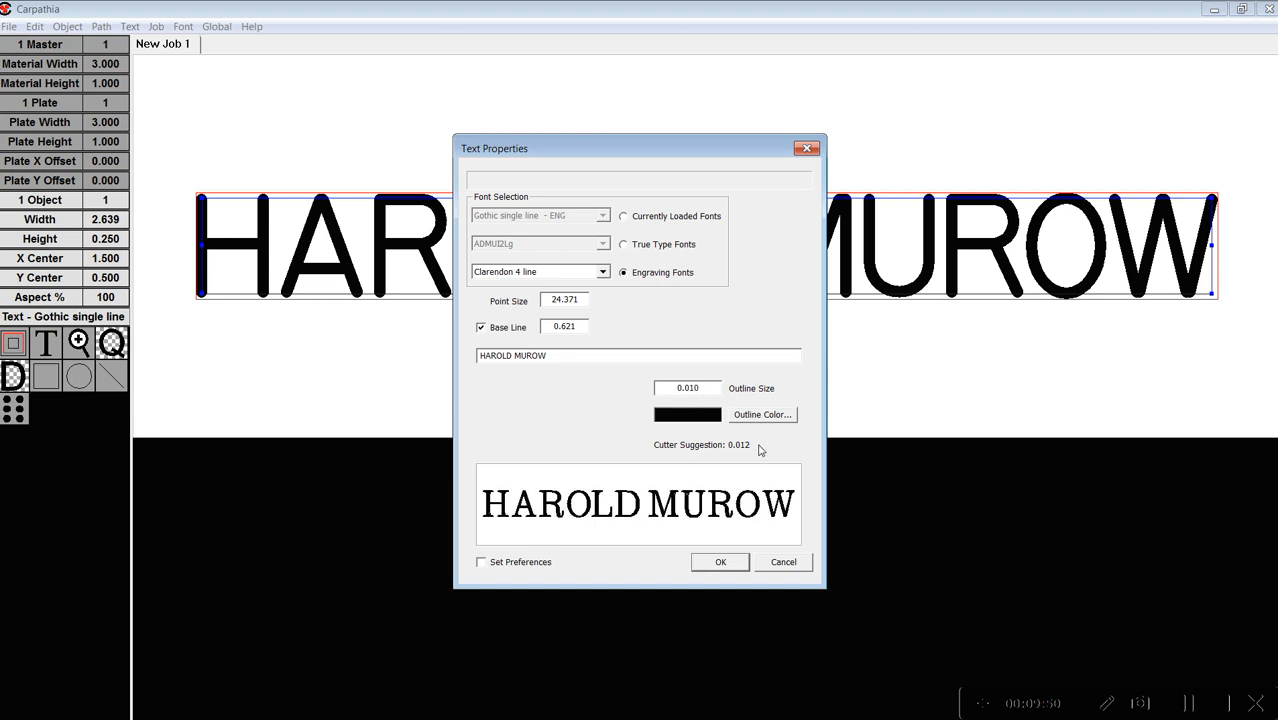
pyautogui.click(727, 565)
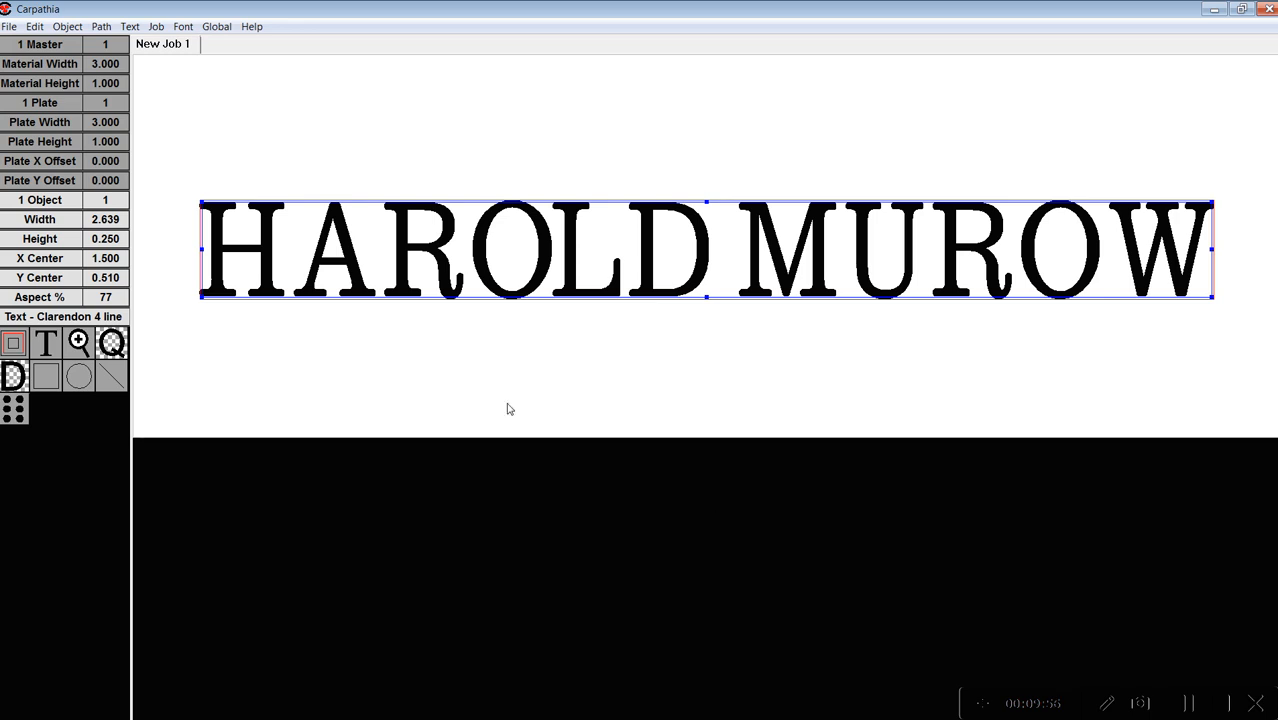
# Step: Set the Clarendon 4 line text's outline size to 0.015 and open the Font Editor for it
pyautogui.click(63, 317)
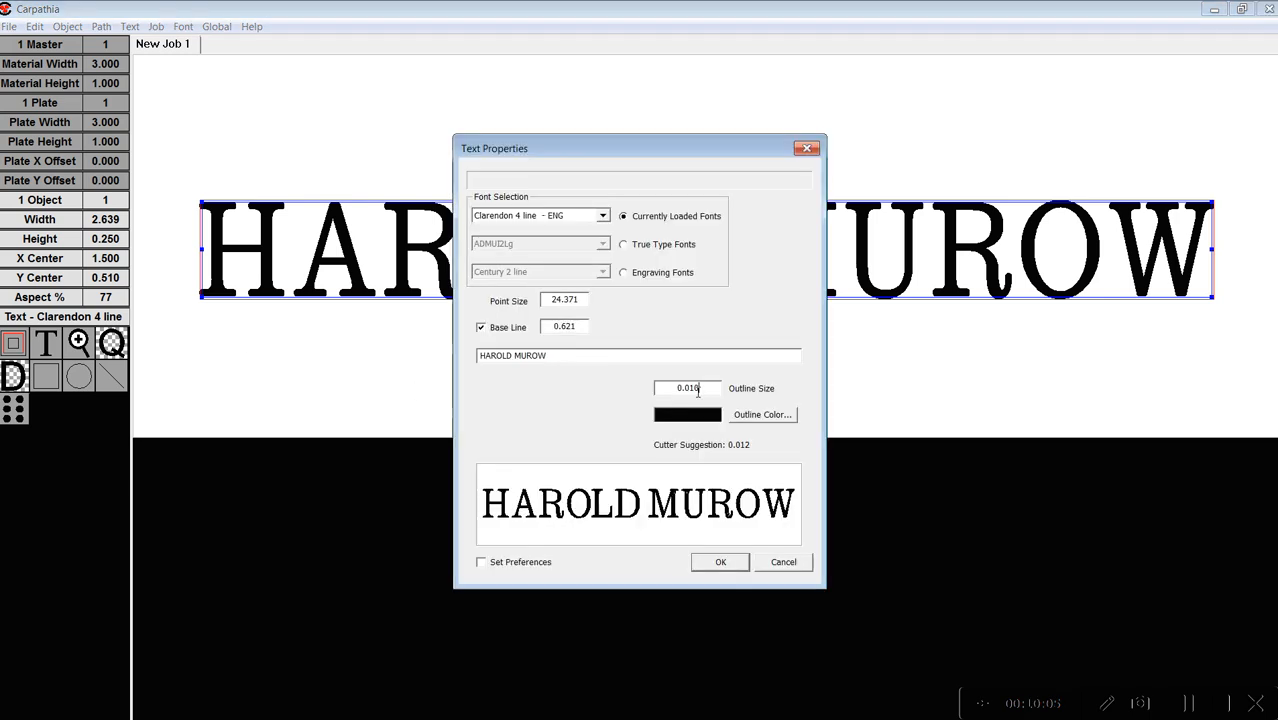
pyautogui.moveTo(693, 388); pyautogui.dragTo(700, 387)
pyautogui.write('5')
pyautogui.click(720, 563)
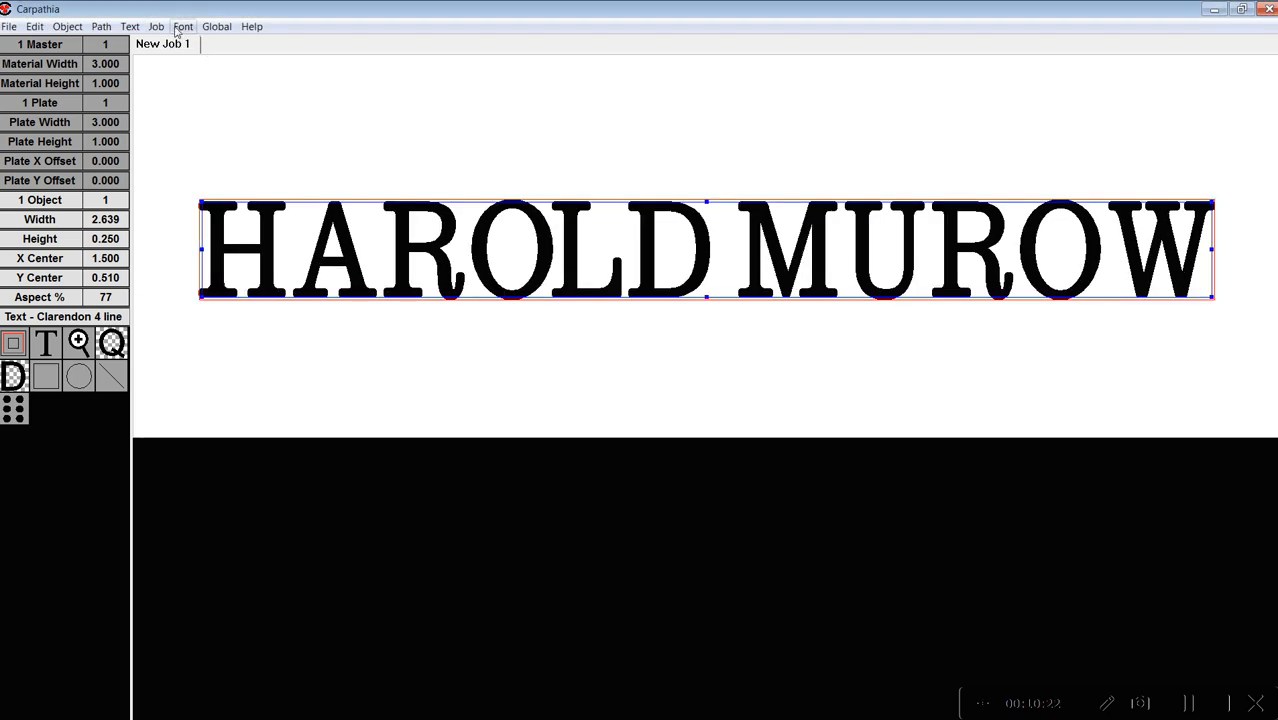
pyautogui.click(183, 27)
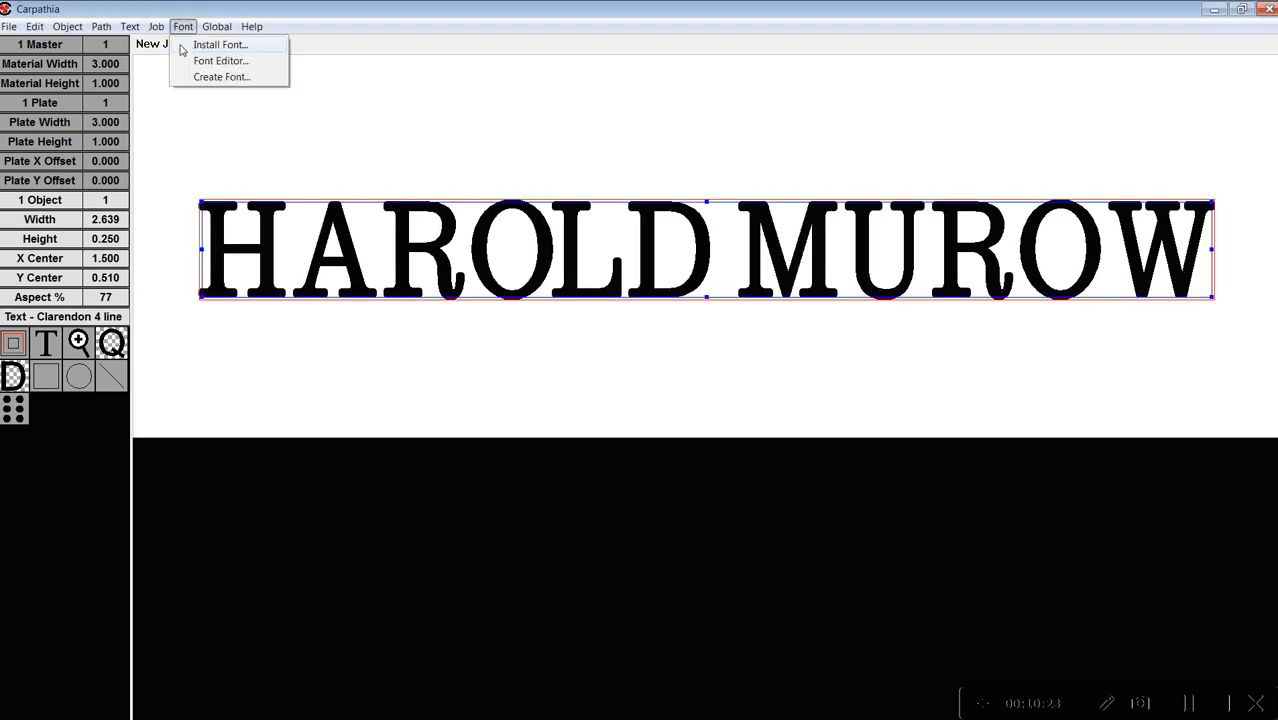
pyautogui.click(209, 62)
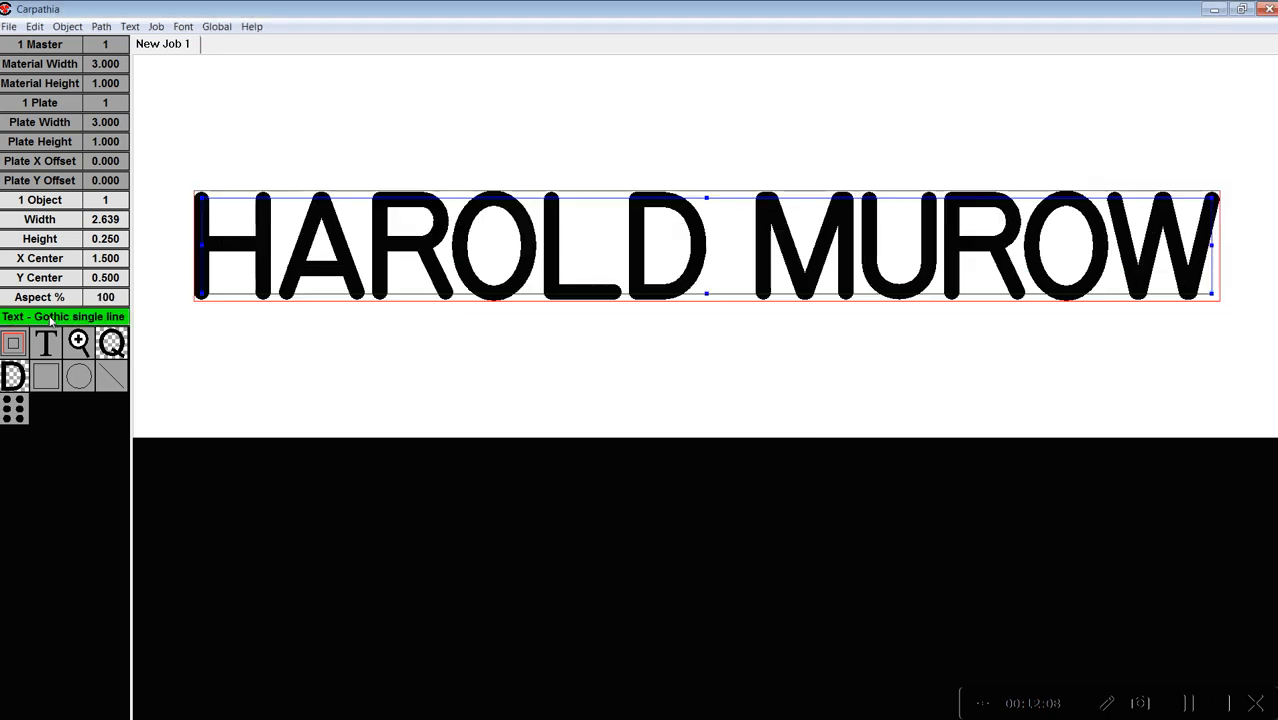
# Step: Change the text object's font to the True Type font Bauhaus 93
pyautogui.click(50, 318)
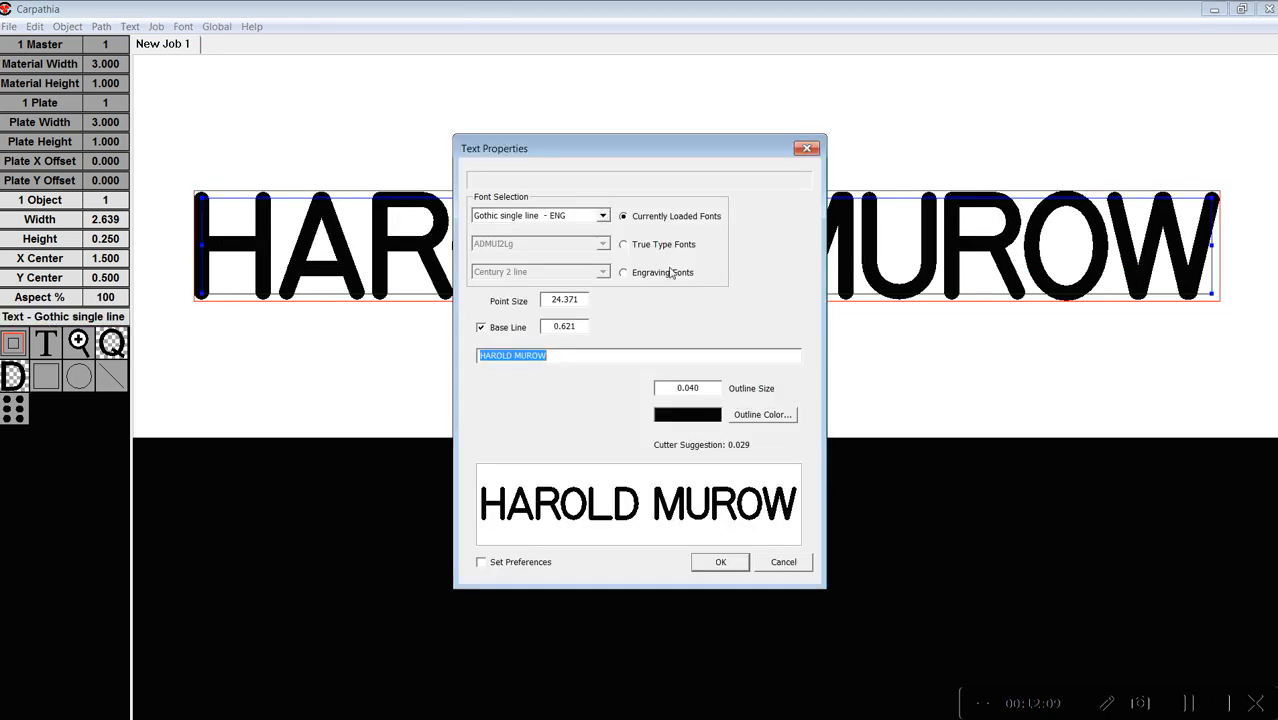
pyautogui.click(626, 247)
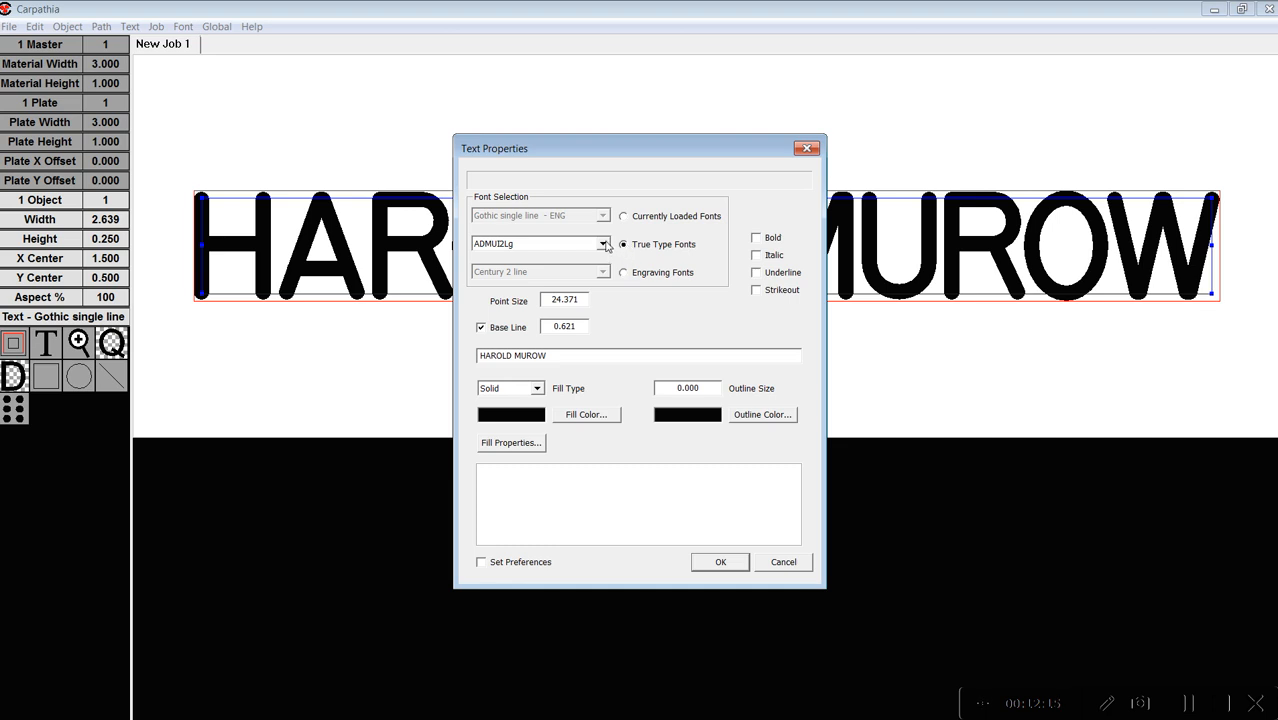
pyautogui.click(604, 245)
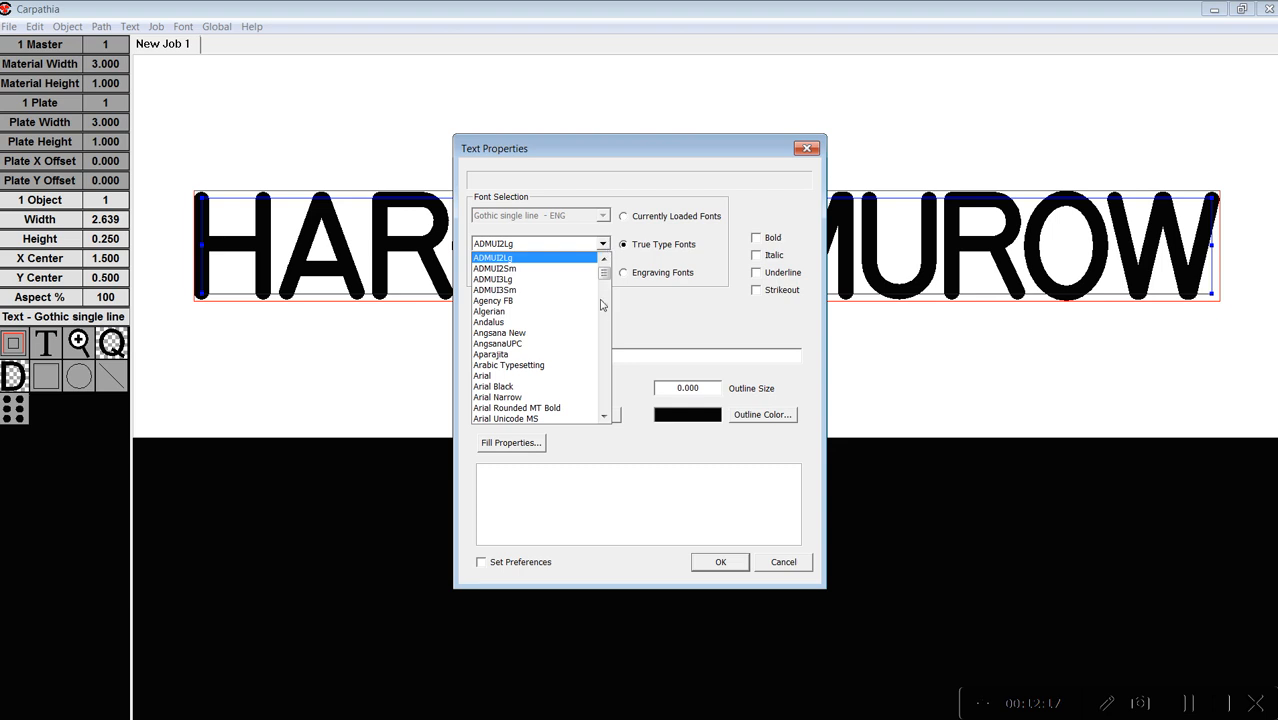
pyautogui.click(604, 415)
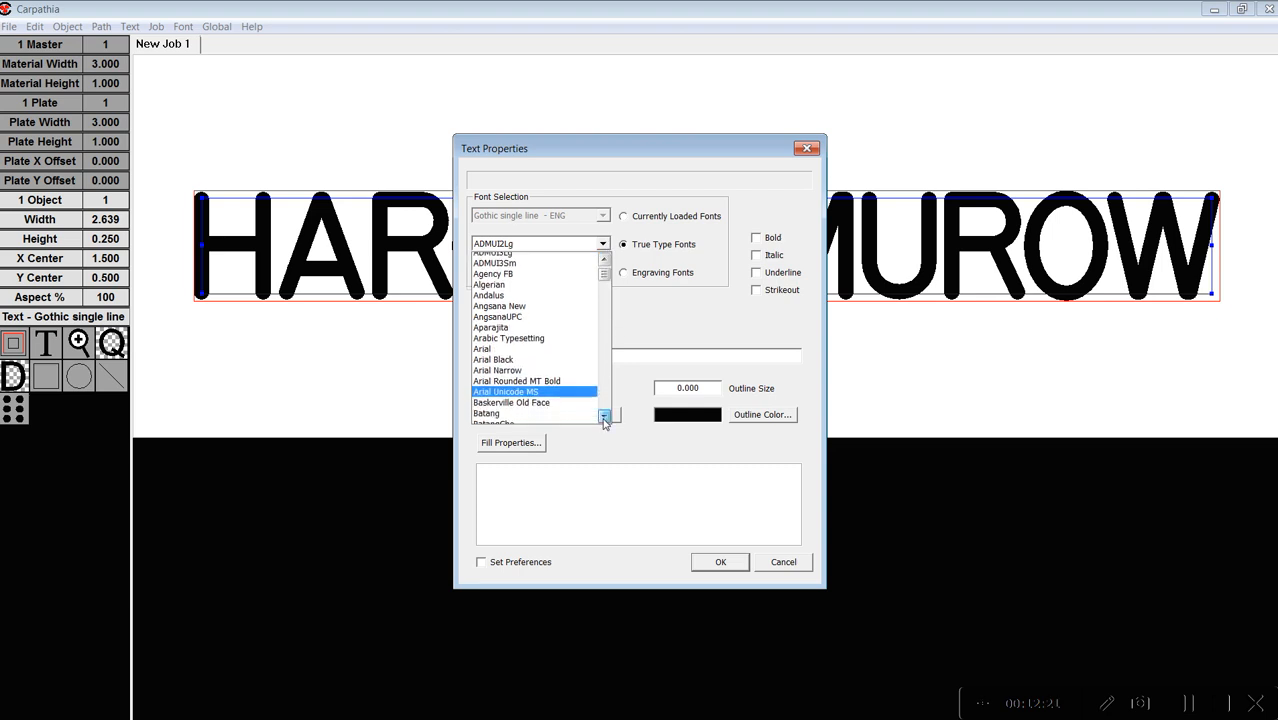
pyautogui.click(604, 416)
pyautogui.click(604, 416)
pyautogui.click(604, 416)
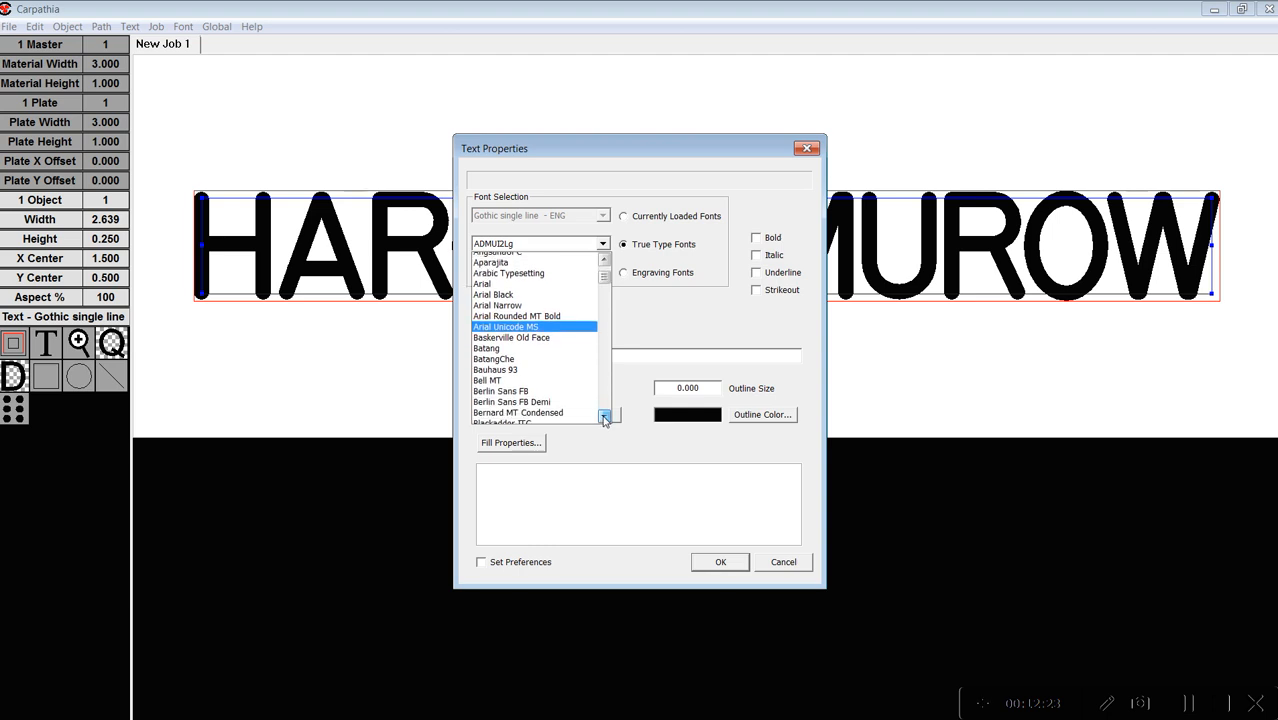
pyautogui.click(604, 416)
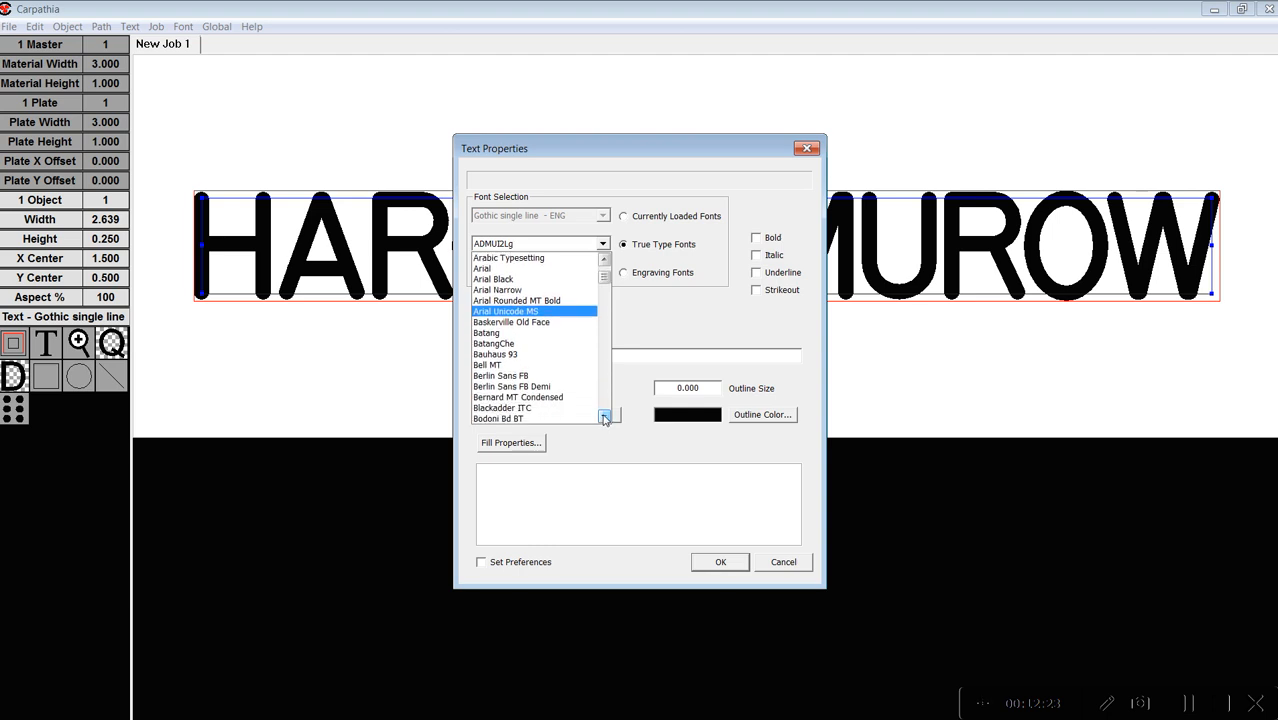
pyautogui.click(508, 356)
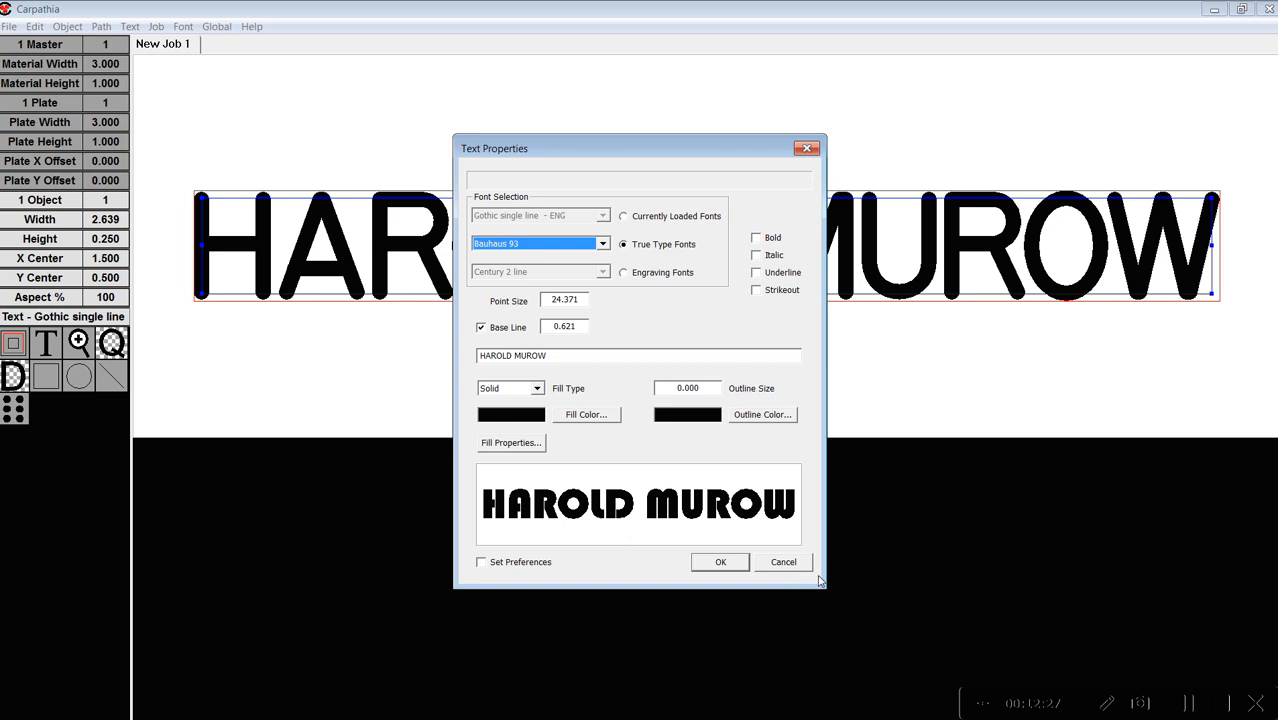
pyautogui.click(720, 562)
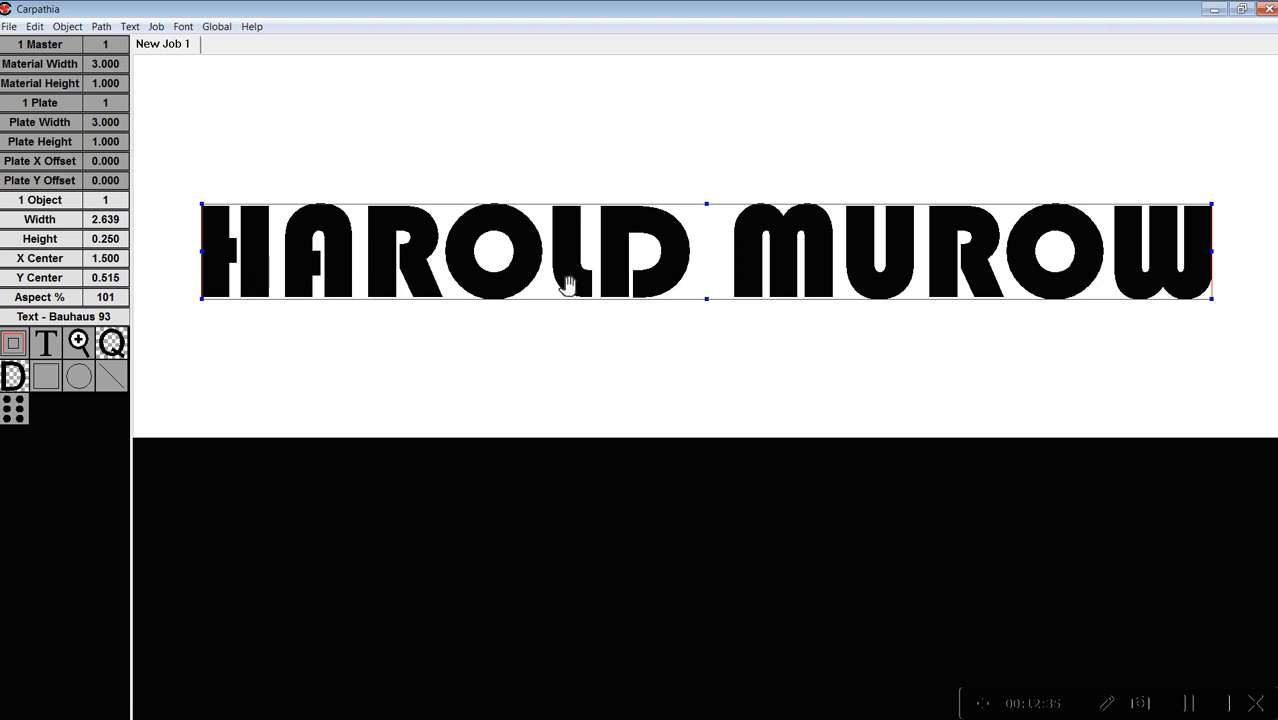
# Step: Give the Bauhaus 93 text a Serpentine fill with a 0.010 cutter size and inspect its fill toolpath in the wireframe view
pyautogui.click(79, 316)
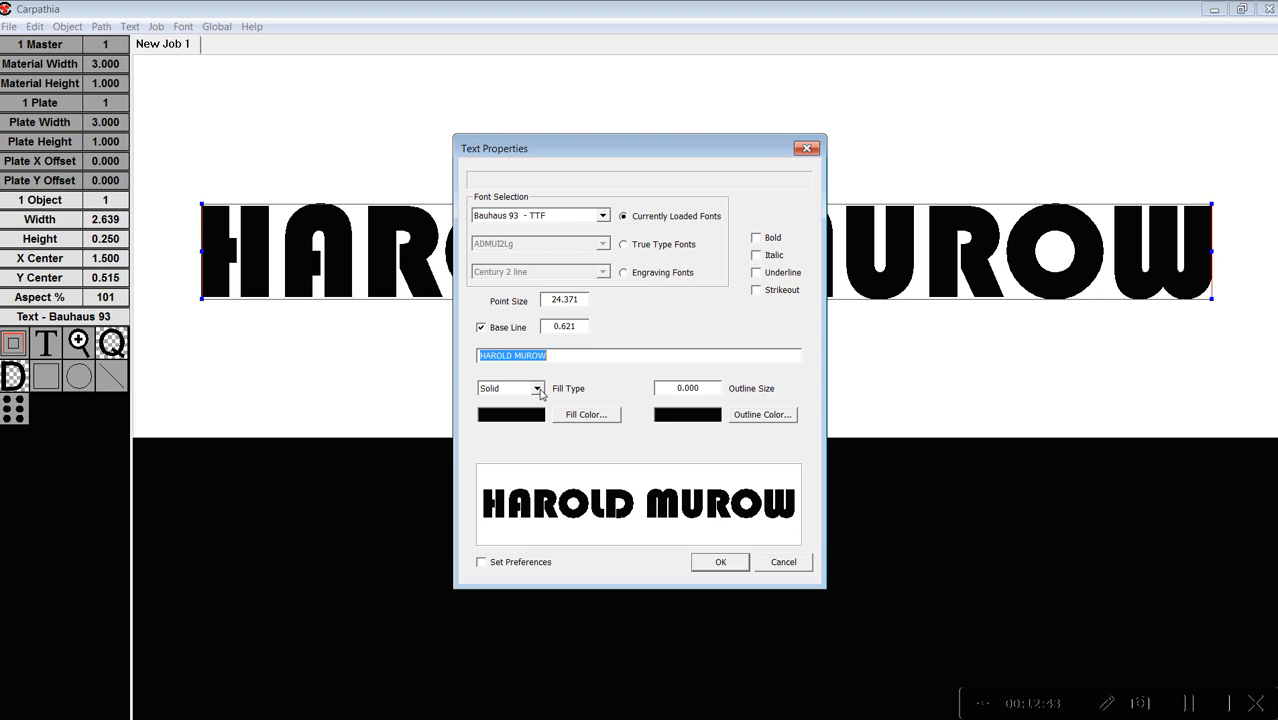
pyautogui.click(537, 389)
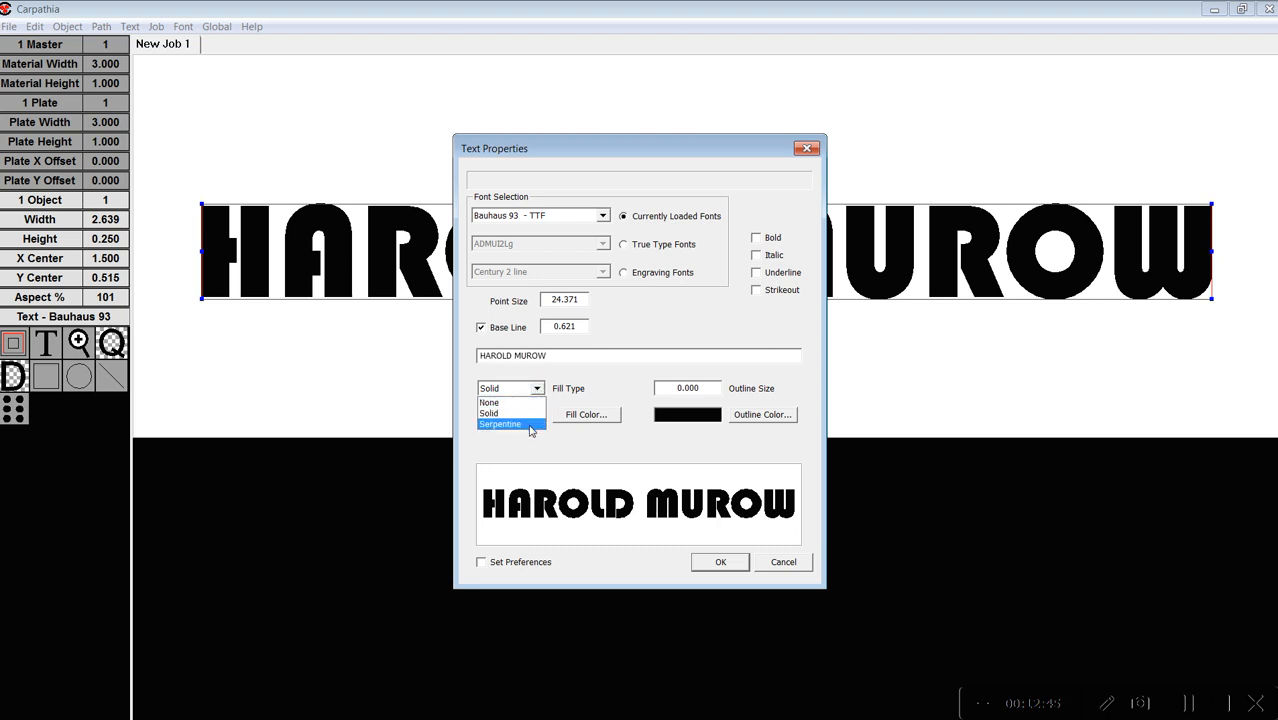
pyautogui.click(531, 425)
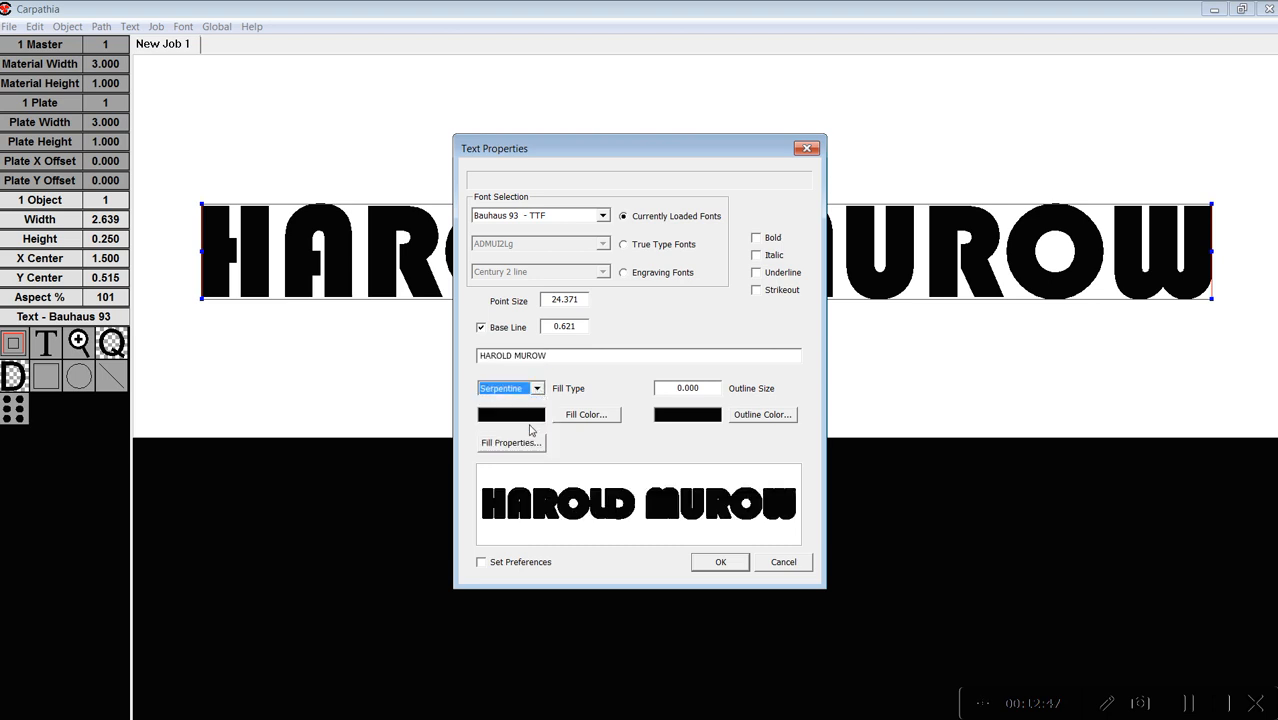
pyautogui.click(532, 443)
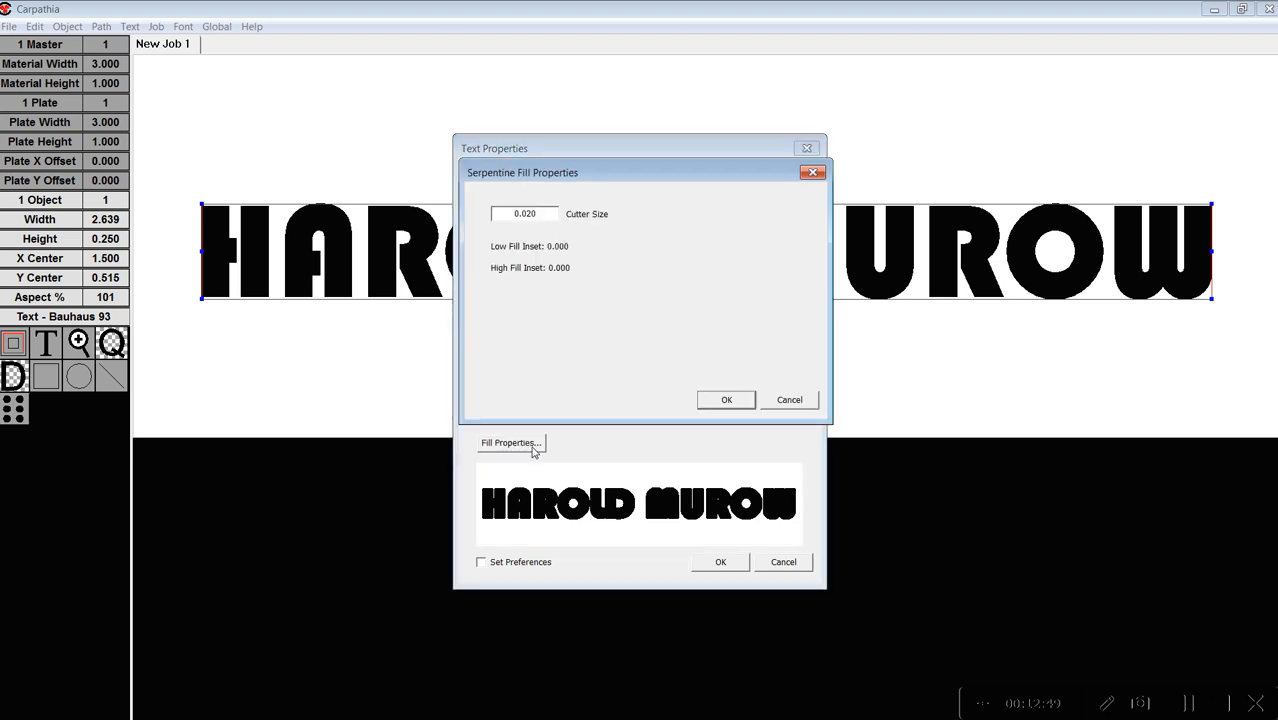
pyautogui.moveTo(543, 213); pyautogui.dragTo(529, 217)
pyautogui.write('10')
pyautogui.click(727, 400)
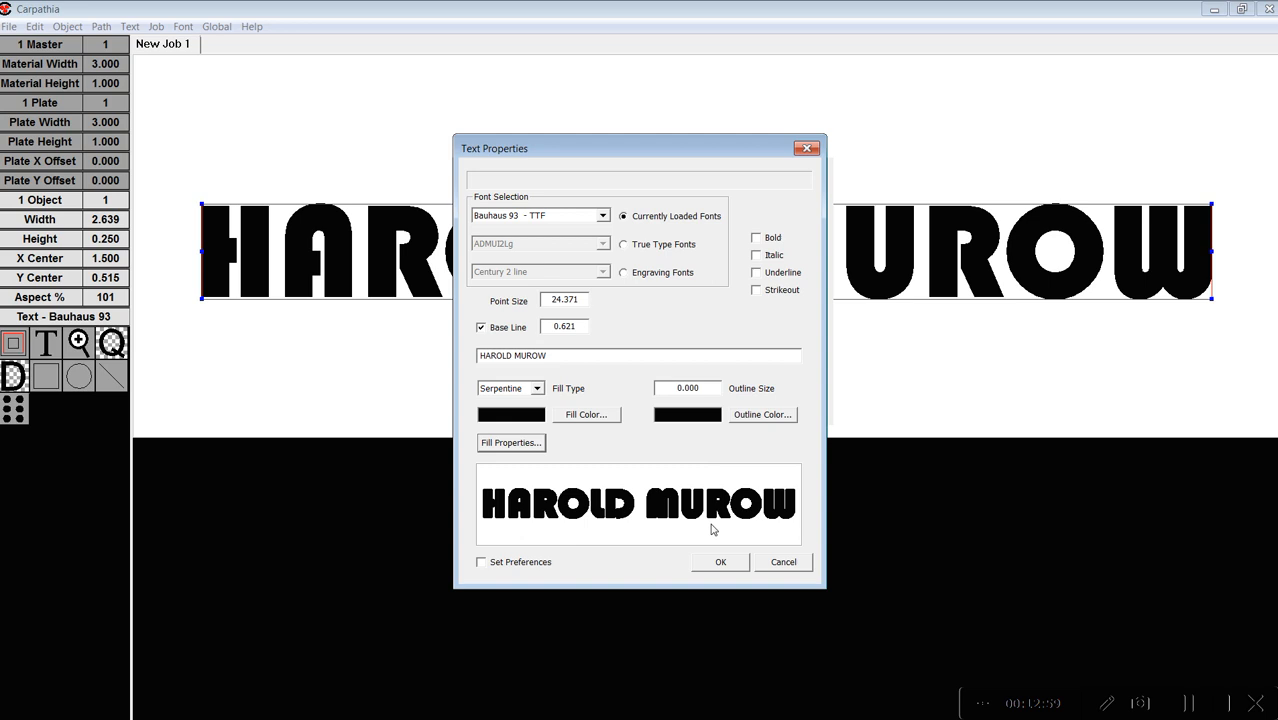
pyautogui.click(719, 561)
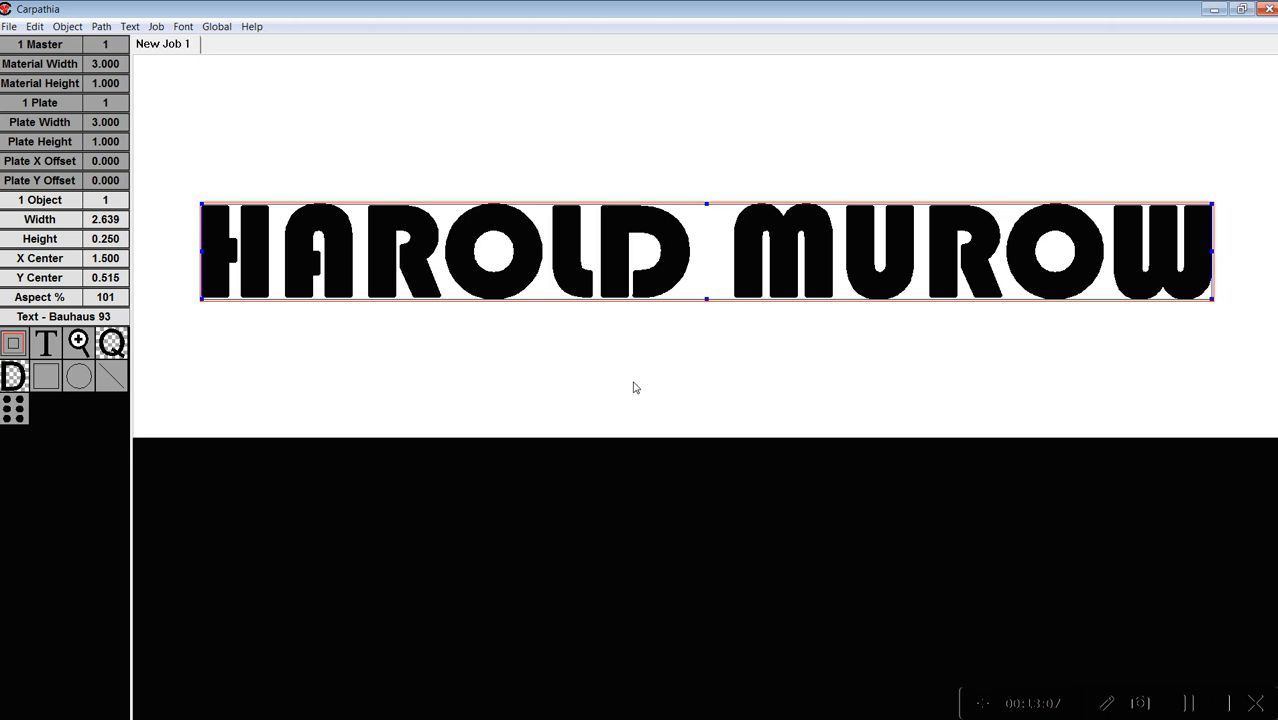
pyautogui.press('space')
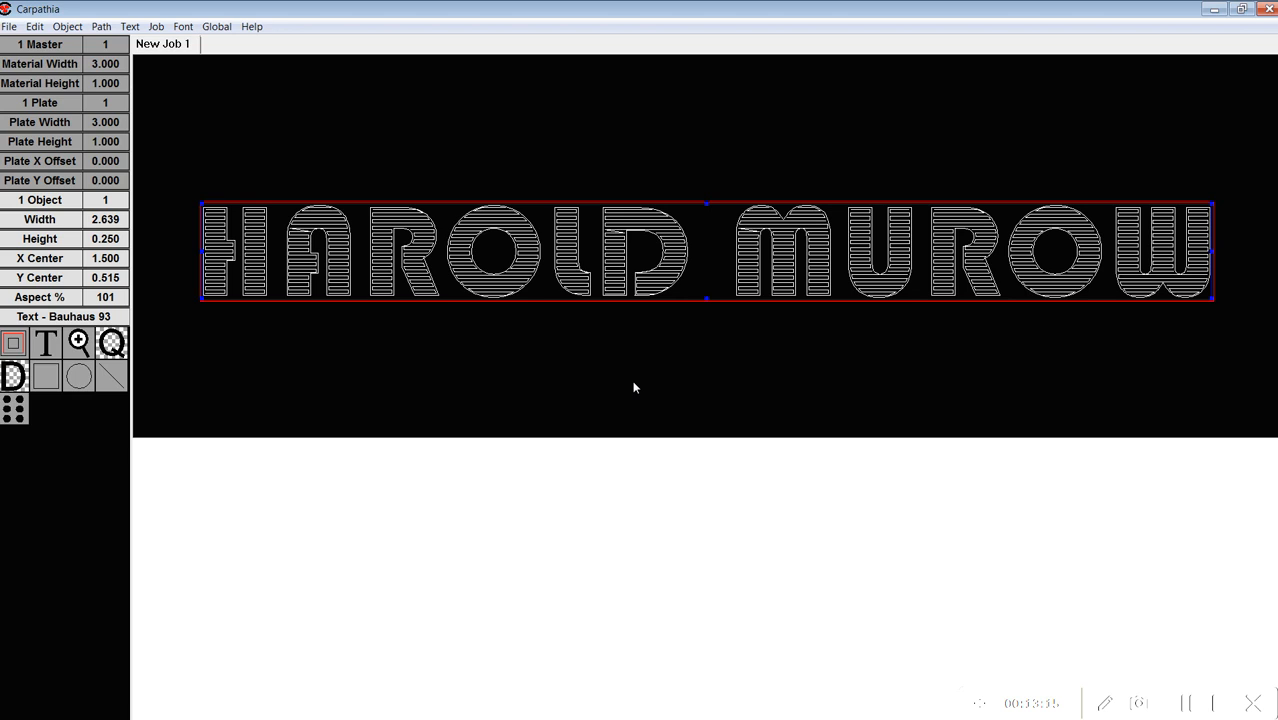
pyautogui.press('space')
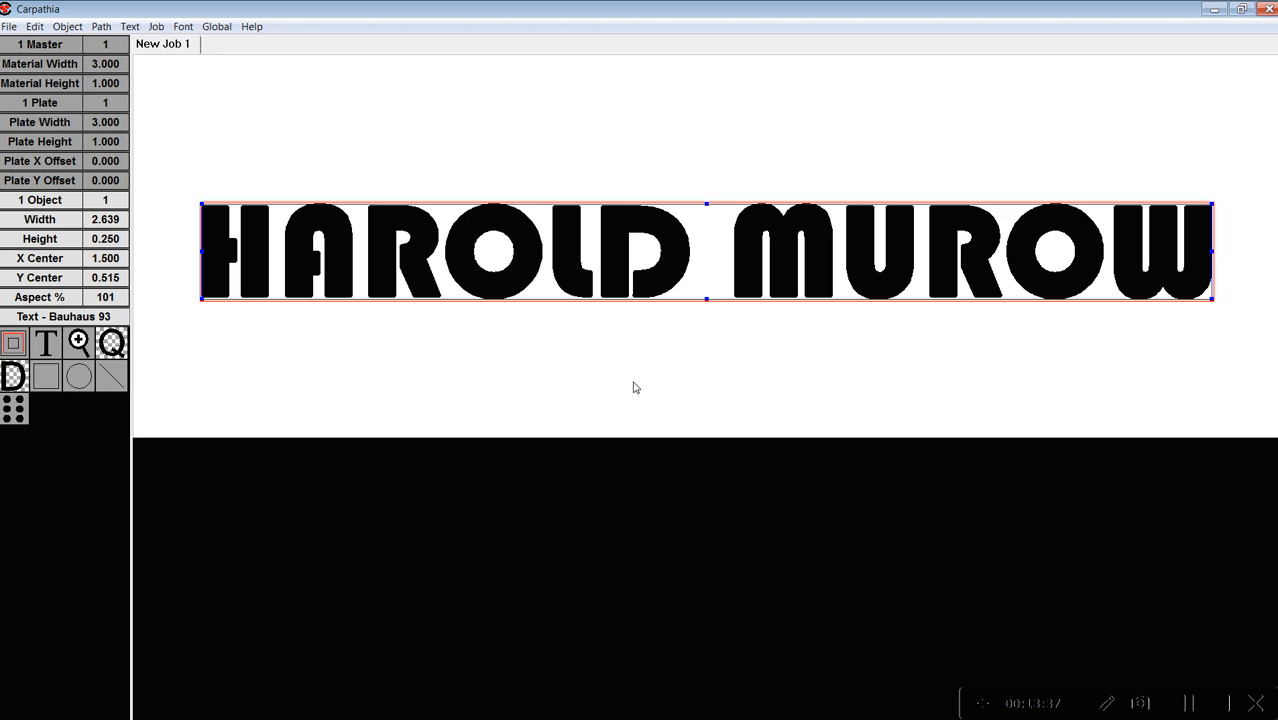
# Step: Set the serpentine fill's cutter size to 0.030 for the Bauhaus 93 text
pyautogui.click(112, 343)
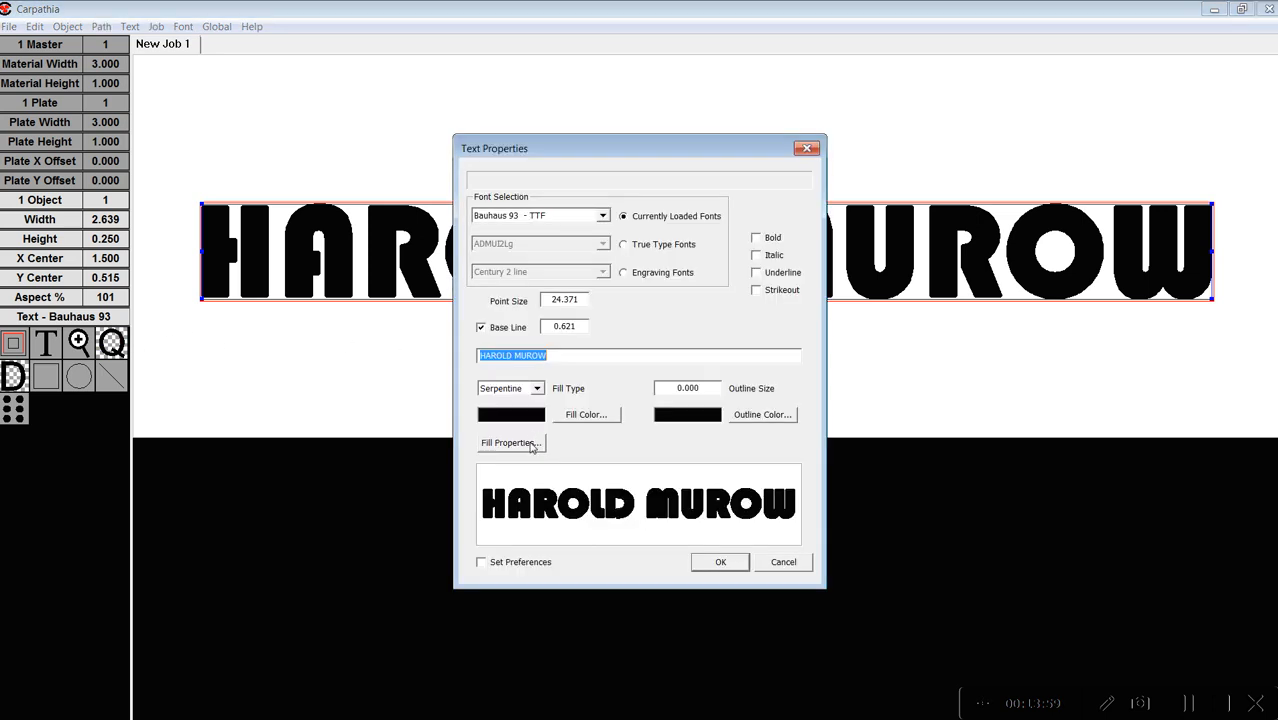
pyautogui.click(532, 446)
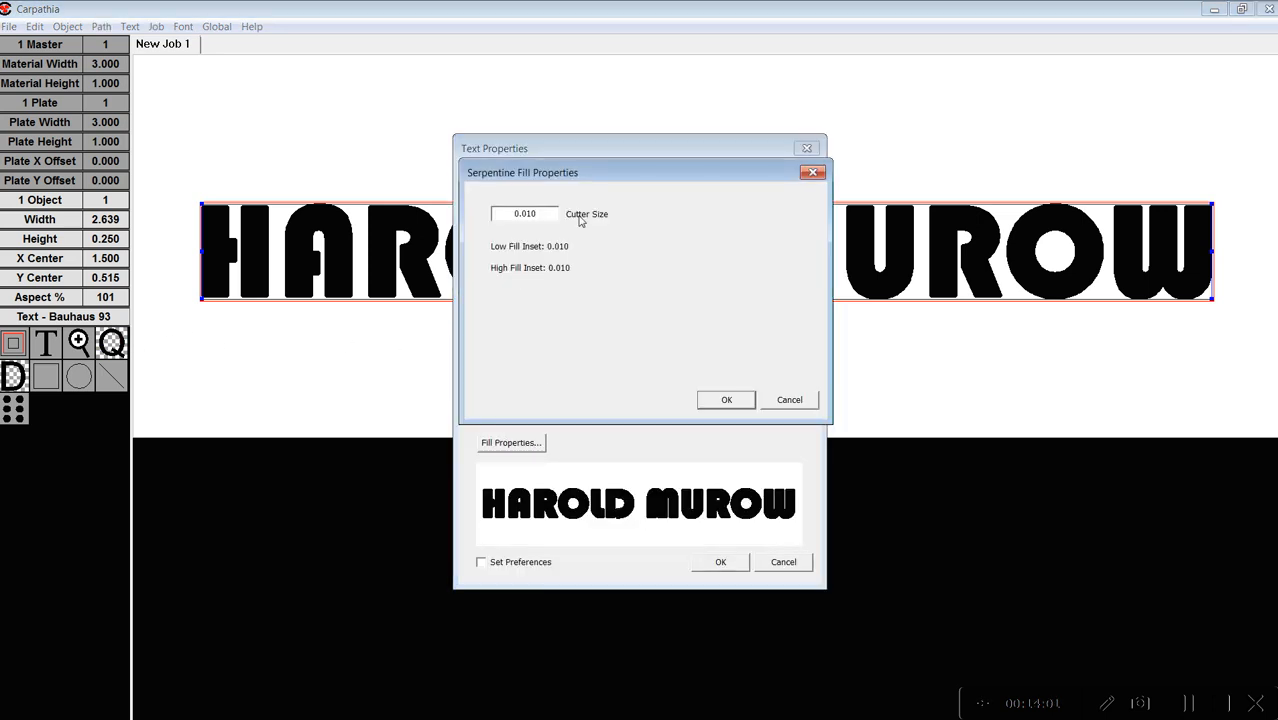
pyautogui.moveTo(538, 214); pyautogui.dragTo(530, 215)
pyautogui.write('30')
pyautogui.click(723, 400)
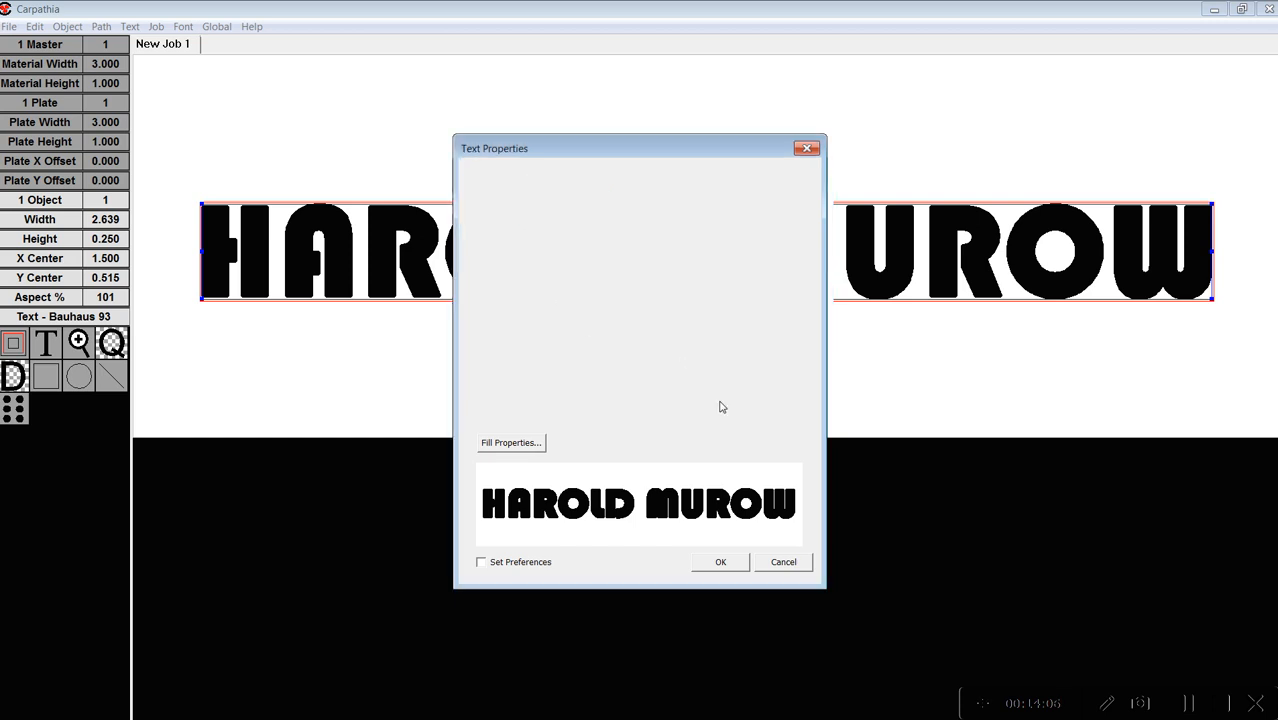
pyautogui.click(728, 562)
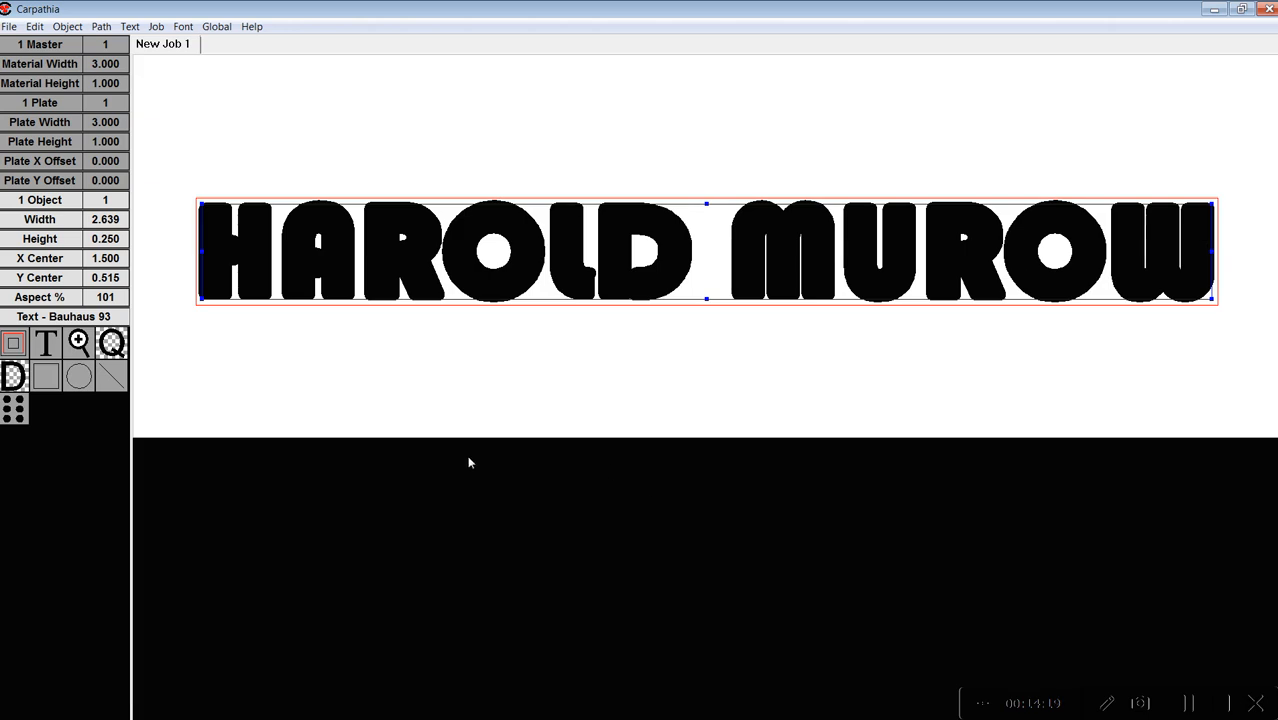
# Step: Set the serpentine fill's cutter size to 0.015 and inspect the fill lines in the wireframe view
pyautogui.click(52, 318)
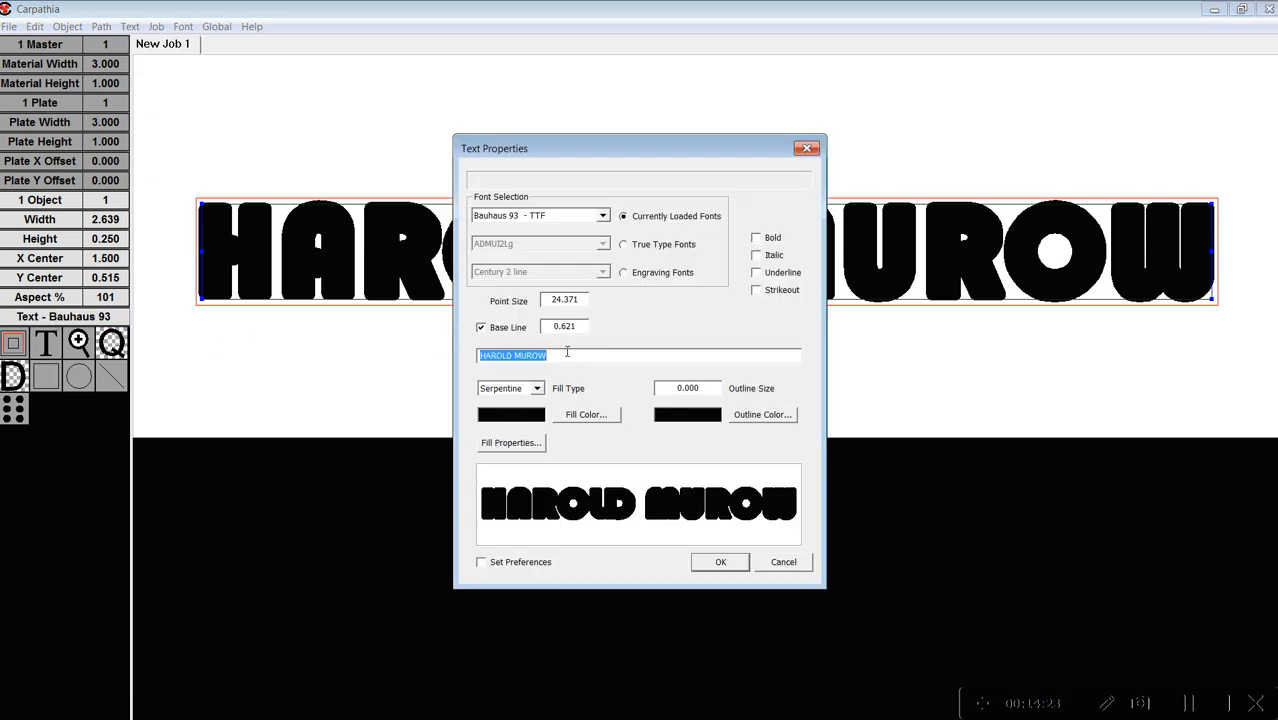
pyautogui.click(525, 443)
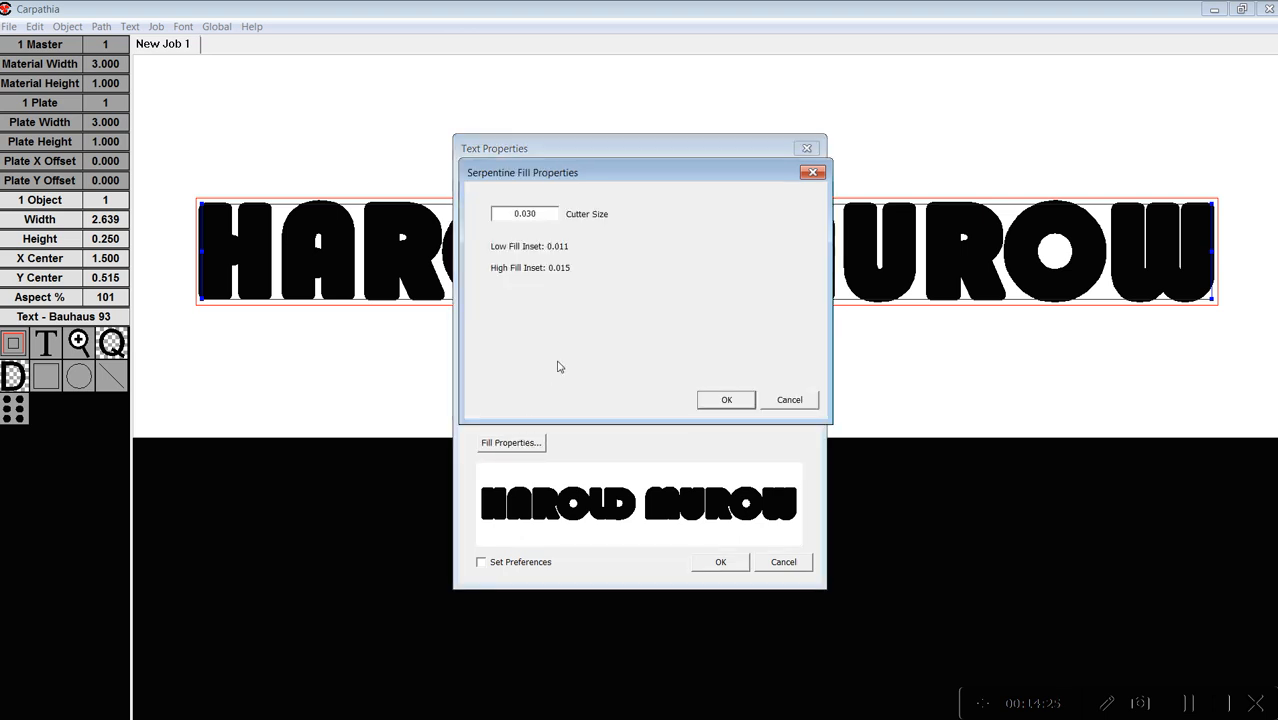
pyautogui.moveTo(543, 215); pyautogui.dragTo(527, 219)
pyautogui.write('15')
pyautogui.click(718, 400)
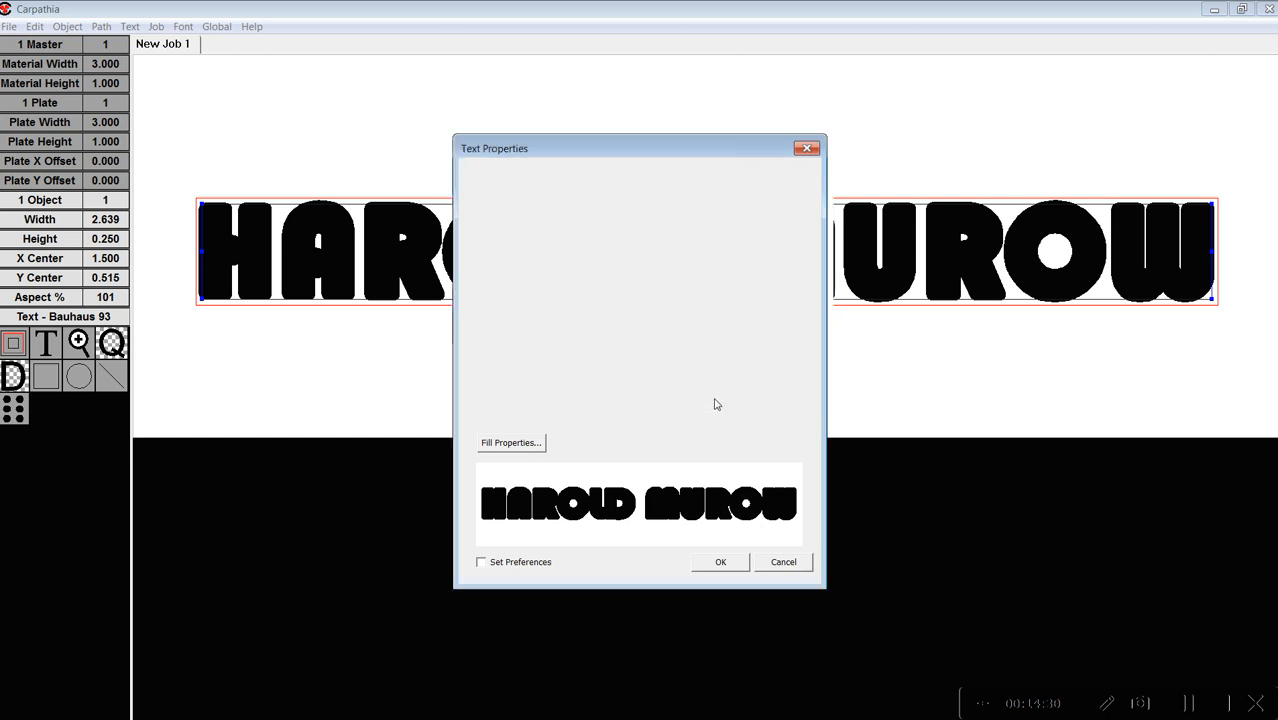
pyautogui.click(722, 562)
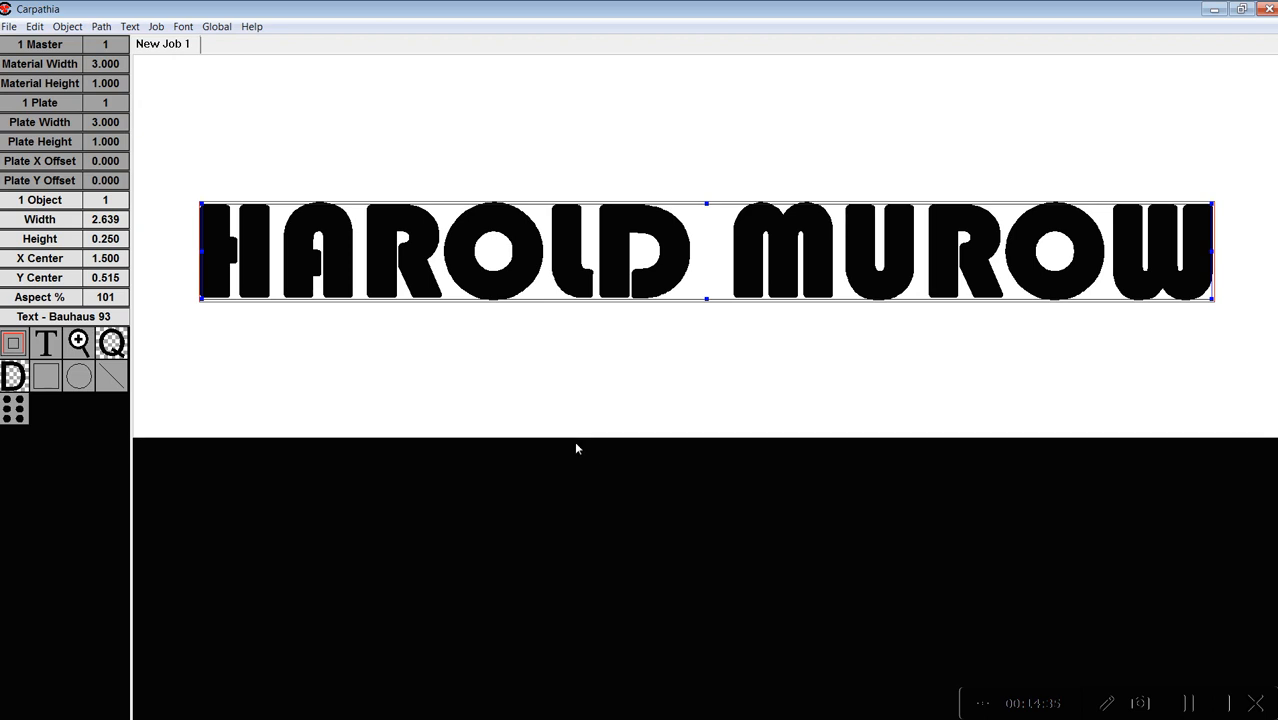
pyautogui.press('space')
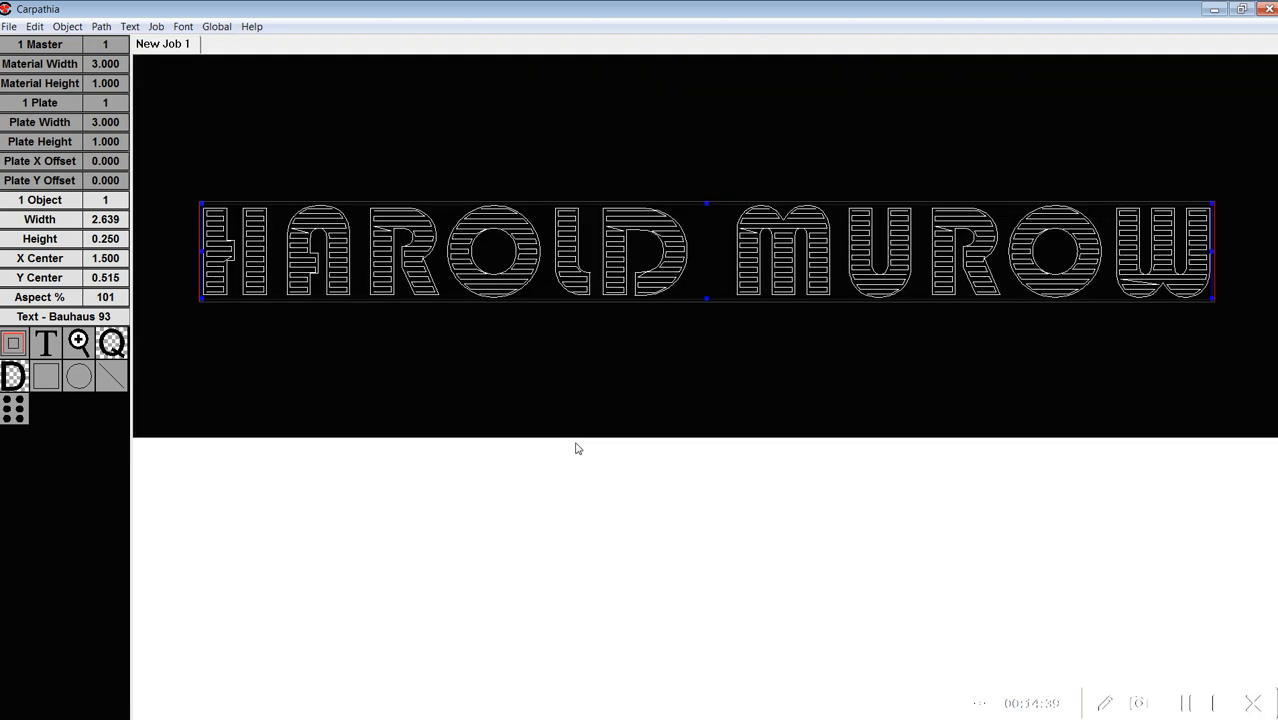
pyautogui.press('space')
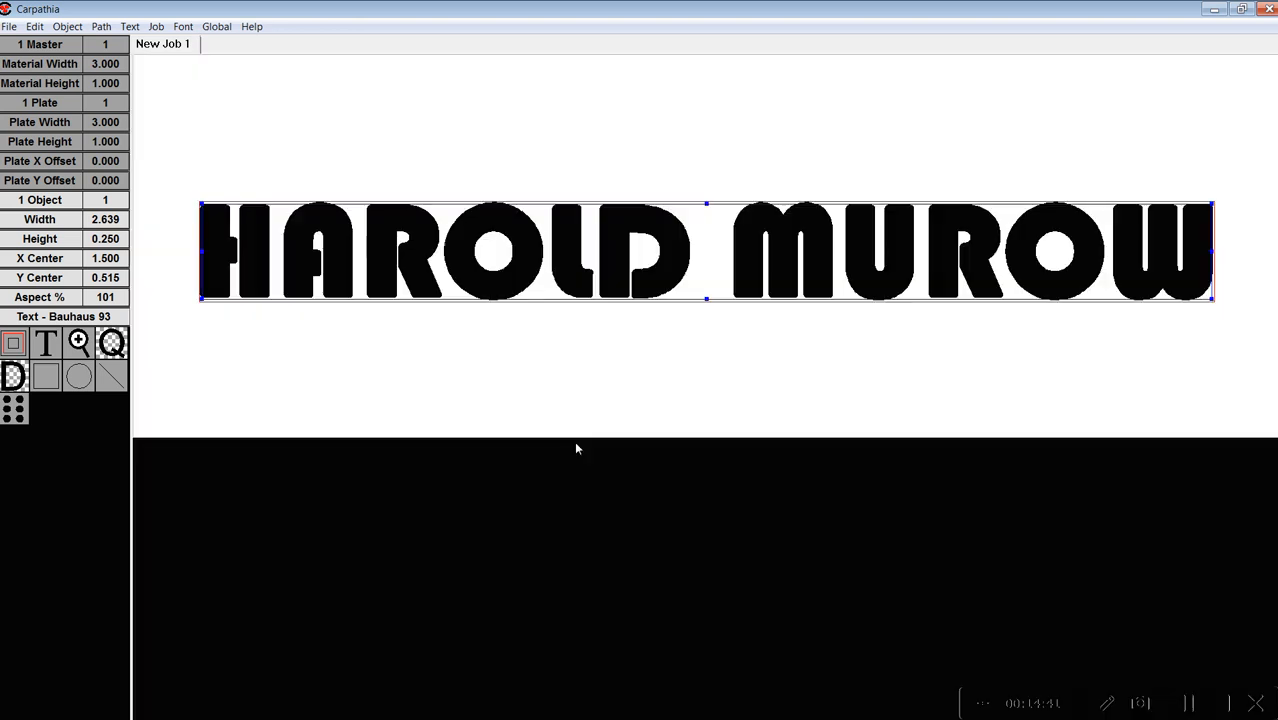
# Step: Check which Font Editor settings are offered for the Bauhaus 93 text, leaving them as they are
pyautogui.click(183, 26)
pyautogui.click(219, 61)
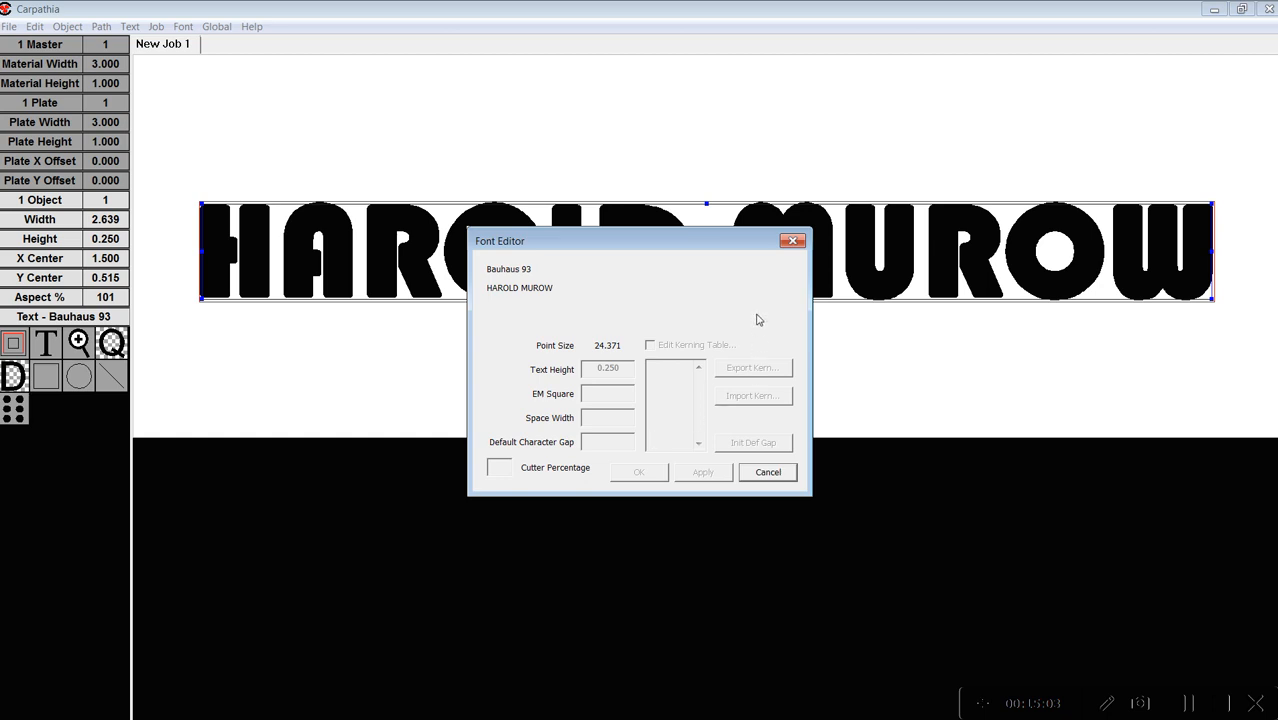
pyautogui.click(792, 242)
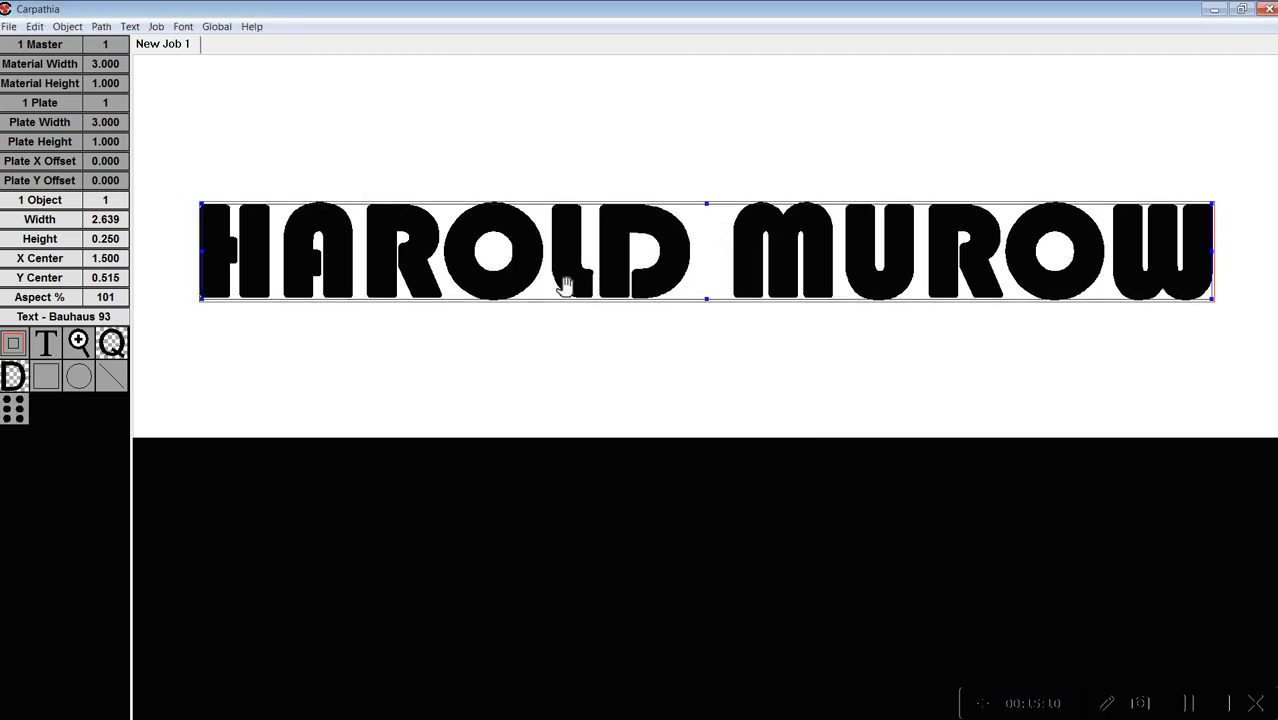
# Step: Review the font and outline settings in the text's properties without changing them
pyautogui.click(65, 316)
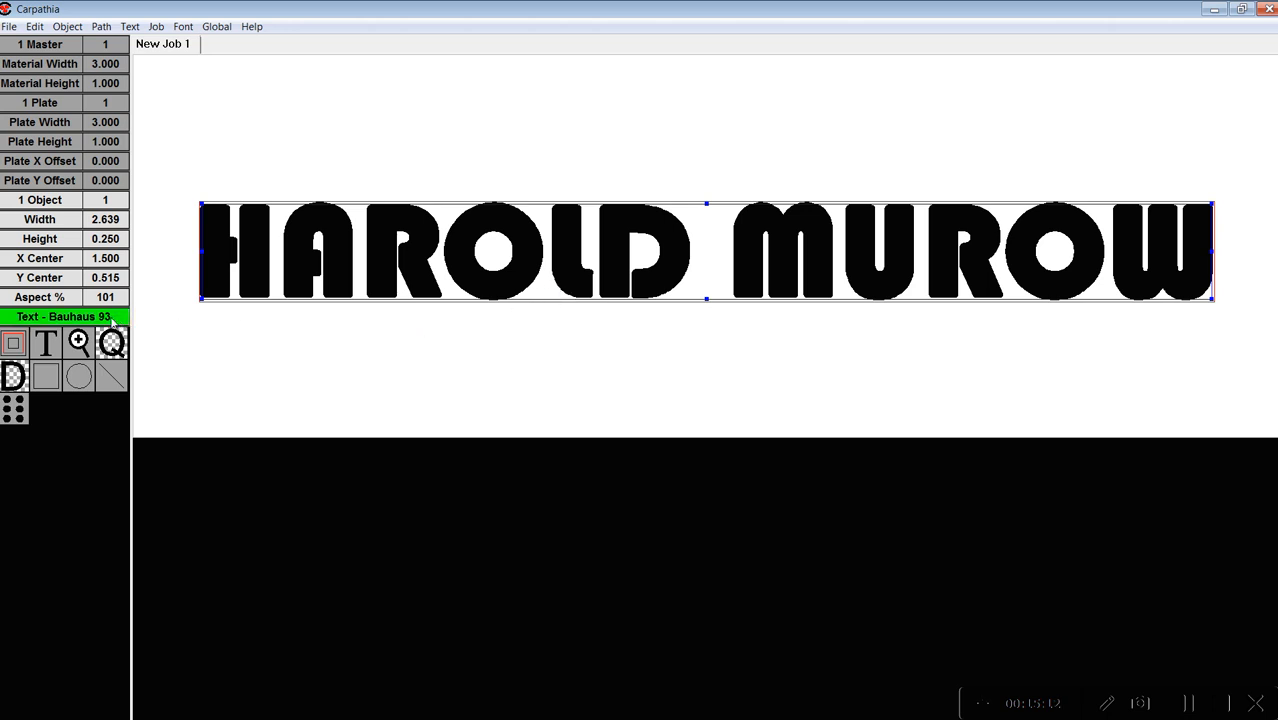
pyautogui.click(62, 317)
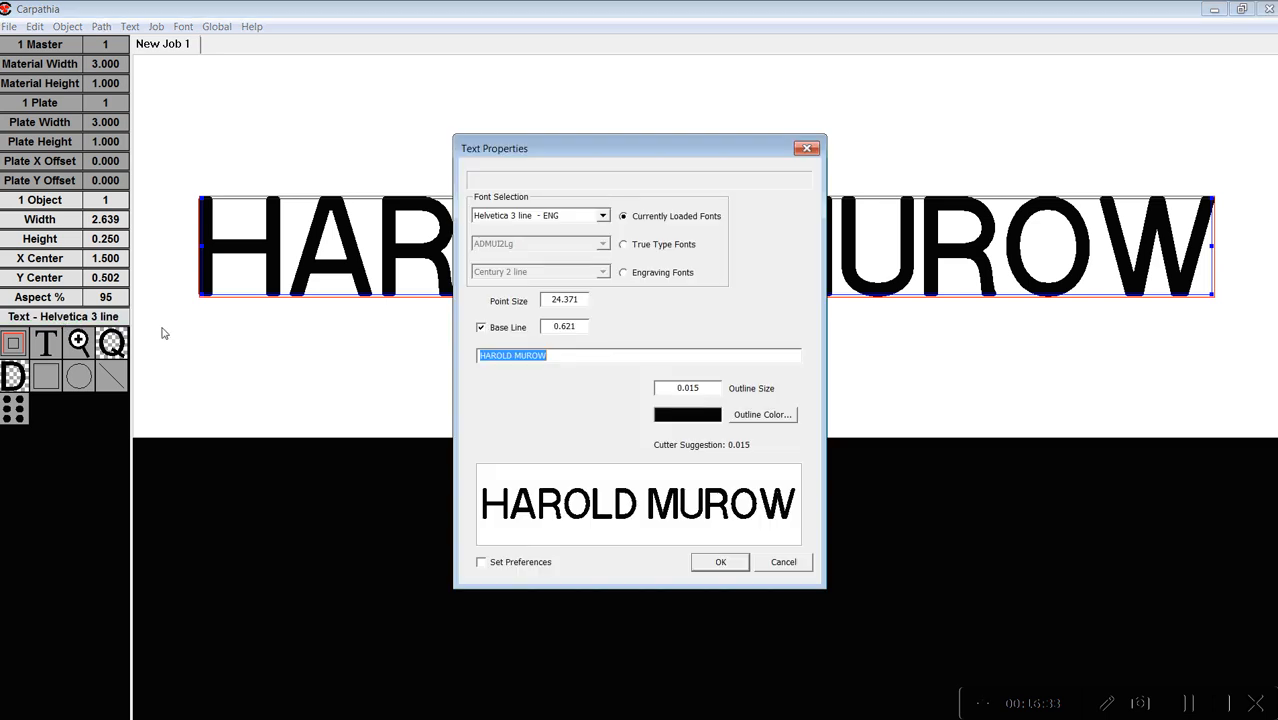
pyautogui.click(782, 563)
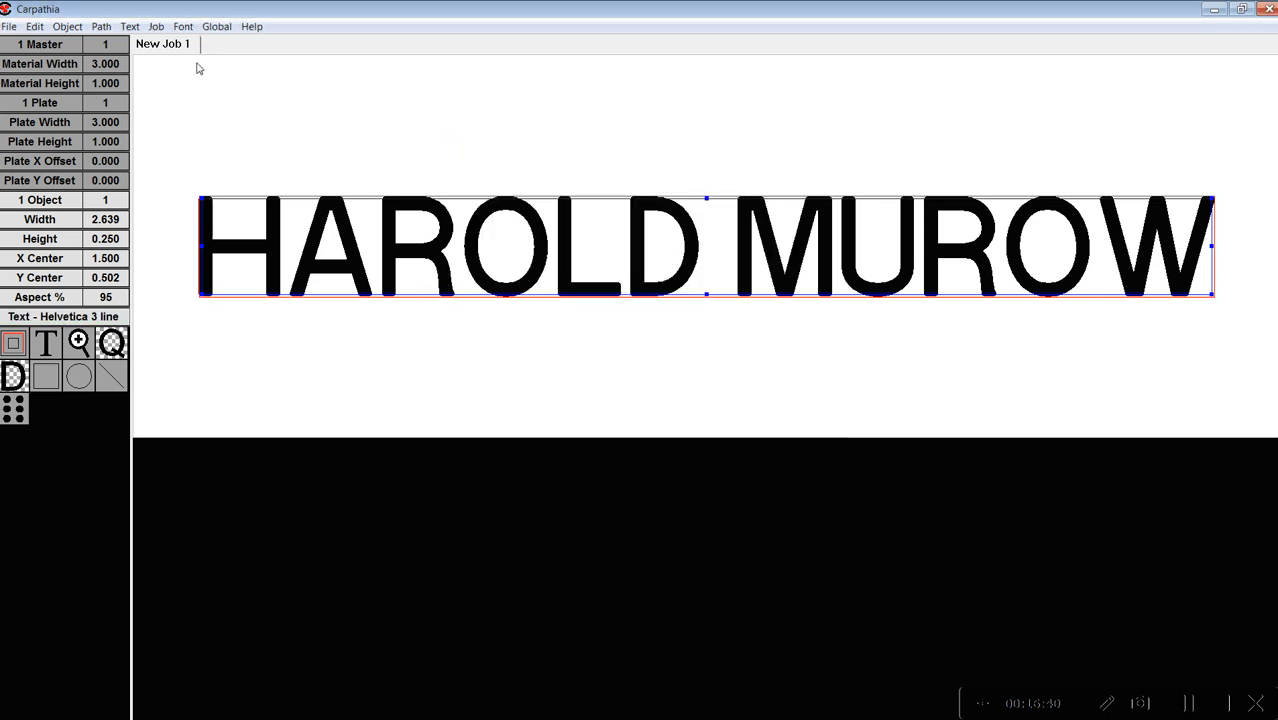
# Step: Replace the wording of the Helvetica 3 line text object with "Bob Marley"
pyautogui.click(130, 27)
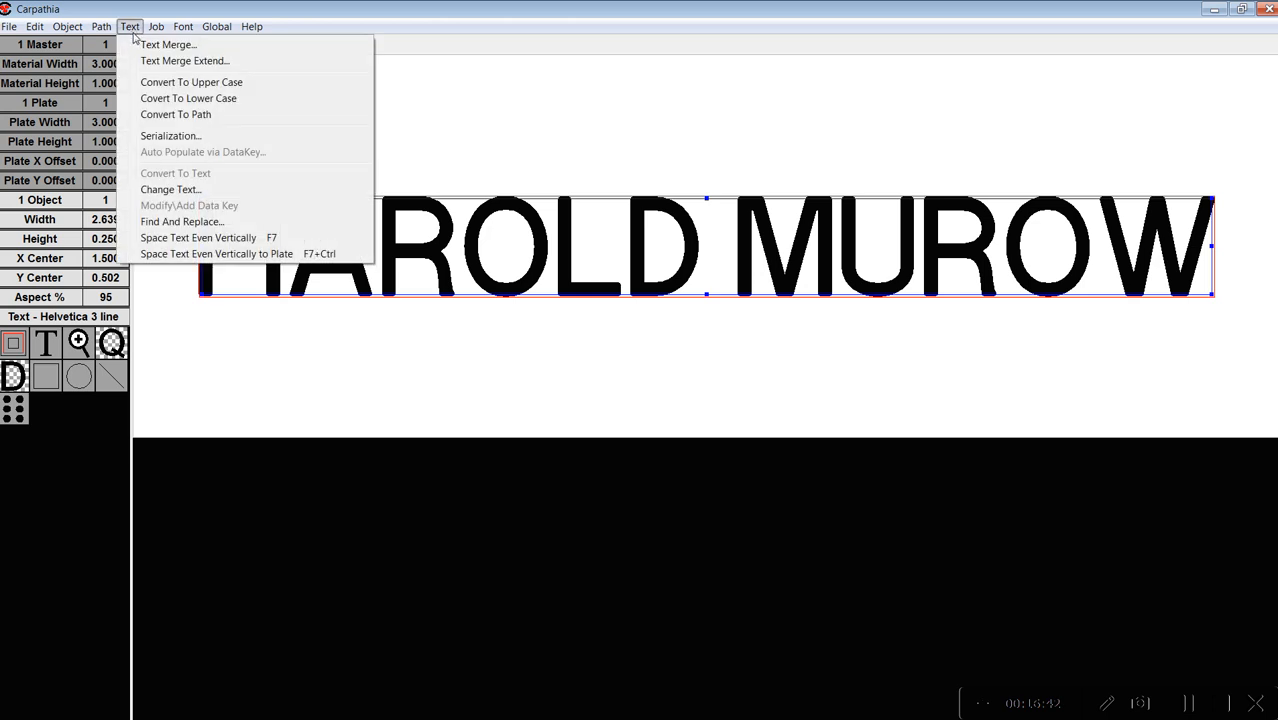
pyautogui.click(150, 190)
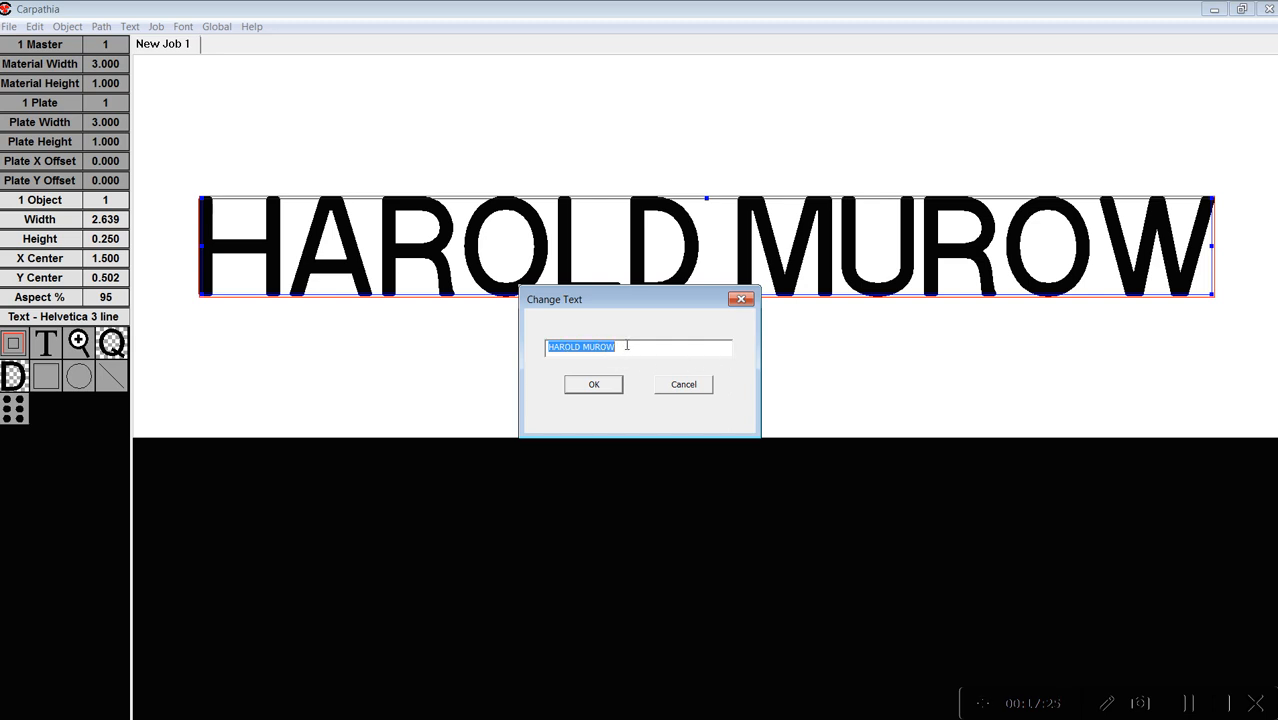
pyautogui.write('Bob Marley')
pyautogui.press('Return')
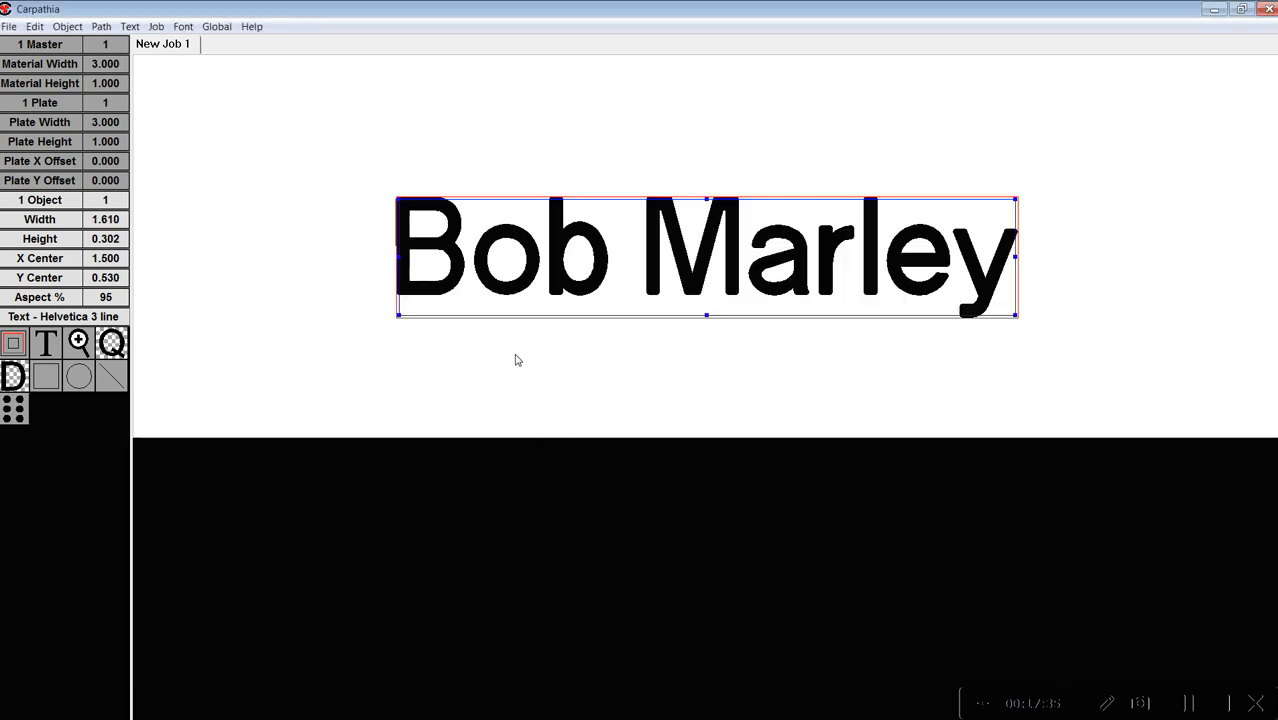